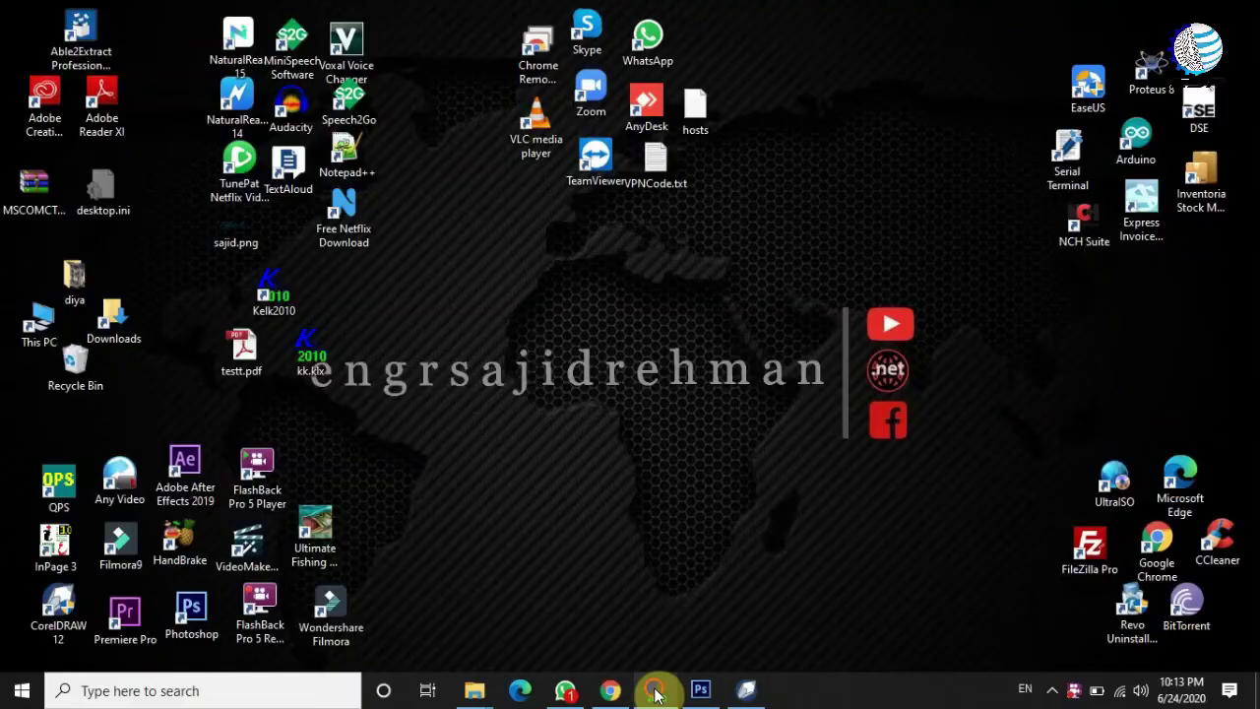
Restore Kelk 2010 so the kk.klx Bismillah calligraphy document is visible
click(655, 692)
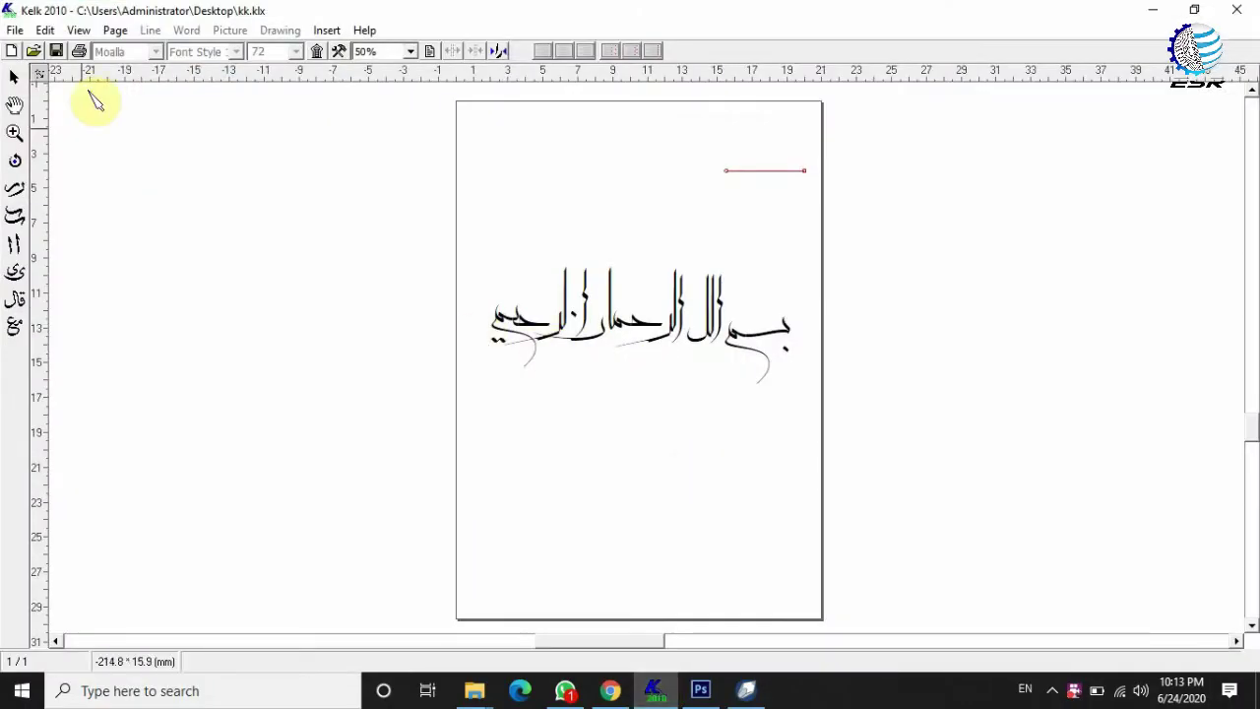
Export the calligraphy as an Adobe Illustrator file named 'sas', accepting export colours, then minimize Kelk
click(15, 30)
mouse_move(103, 207)
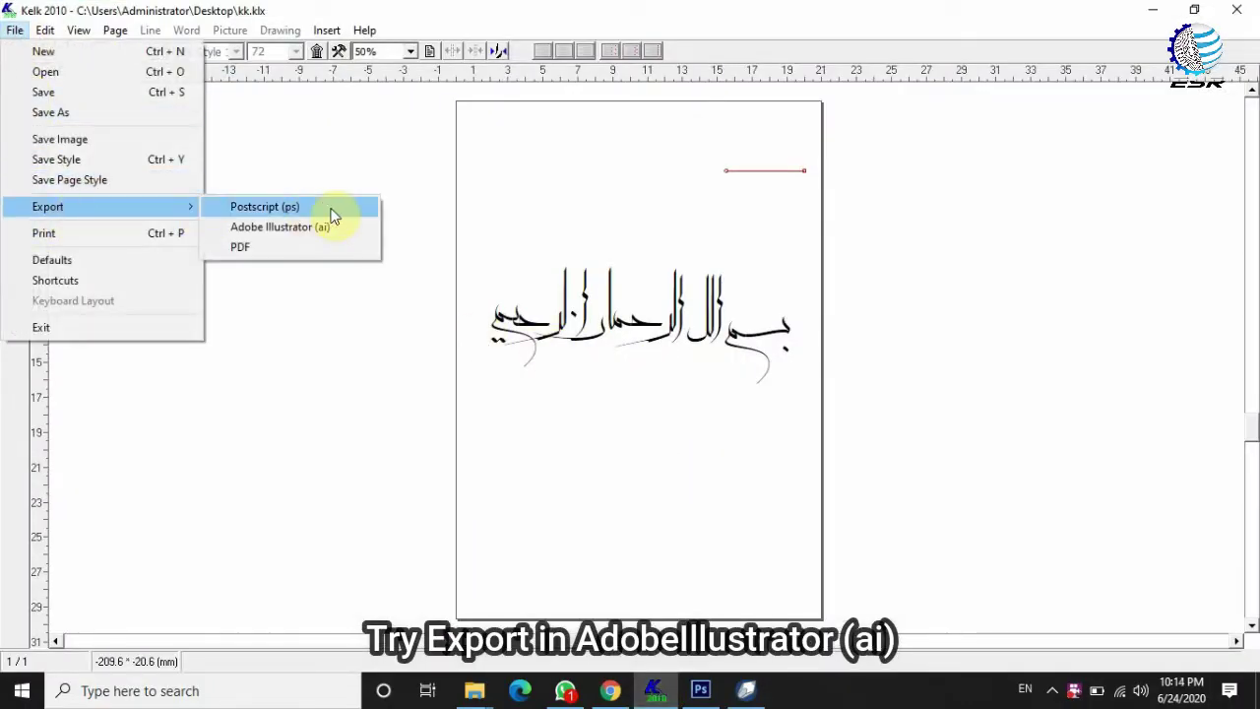
click(319, 228)
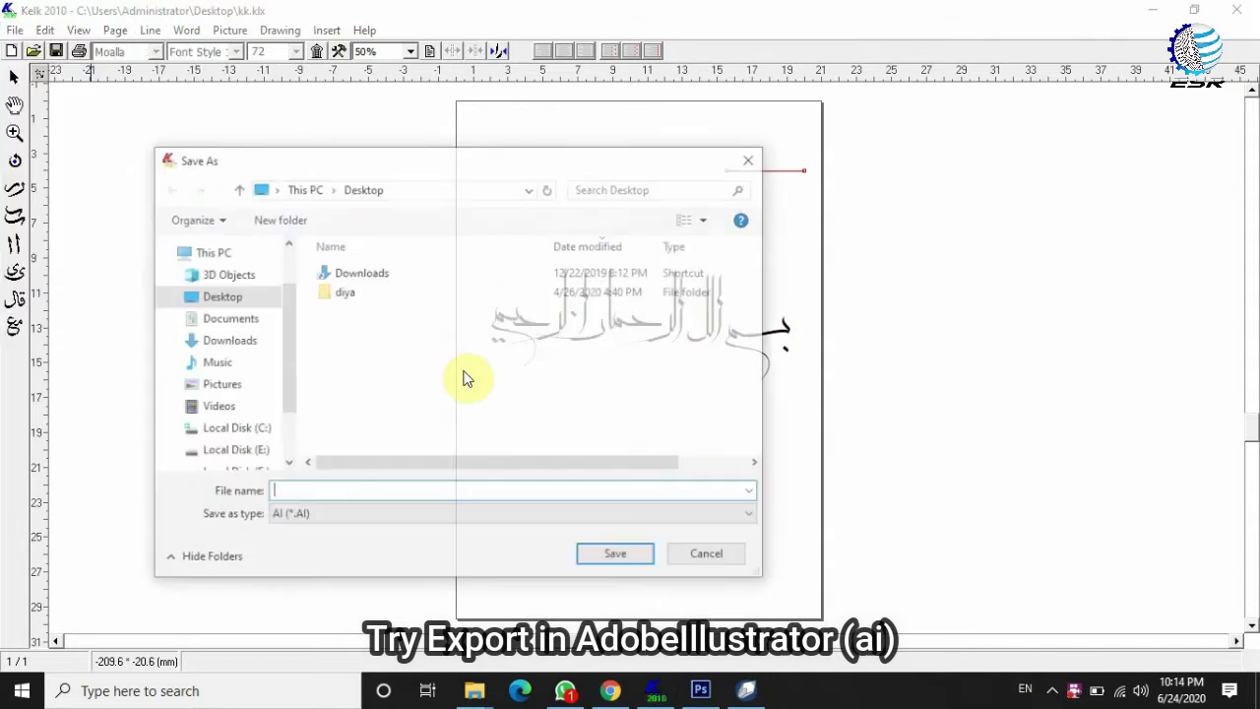
text(sas)
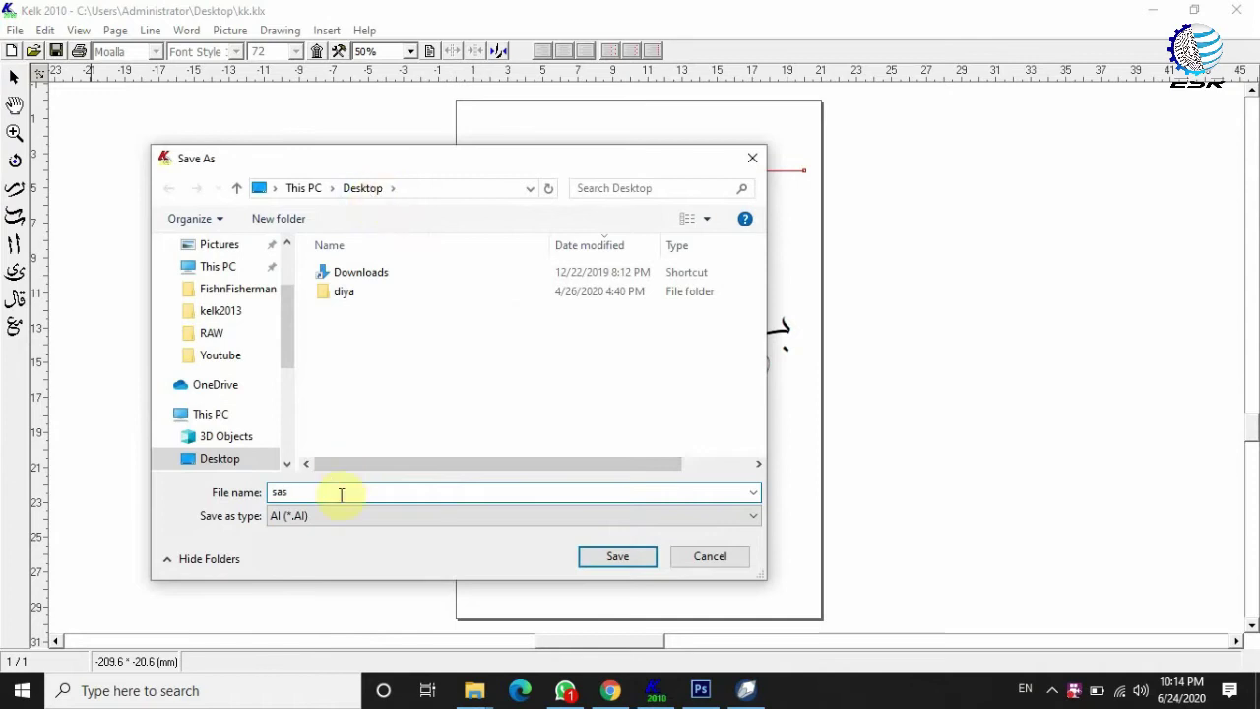
click(615, 557)
click(586, 399)
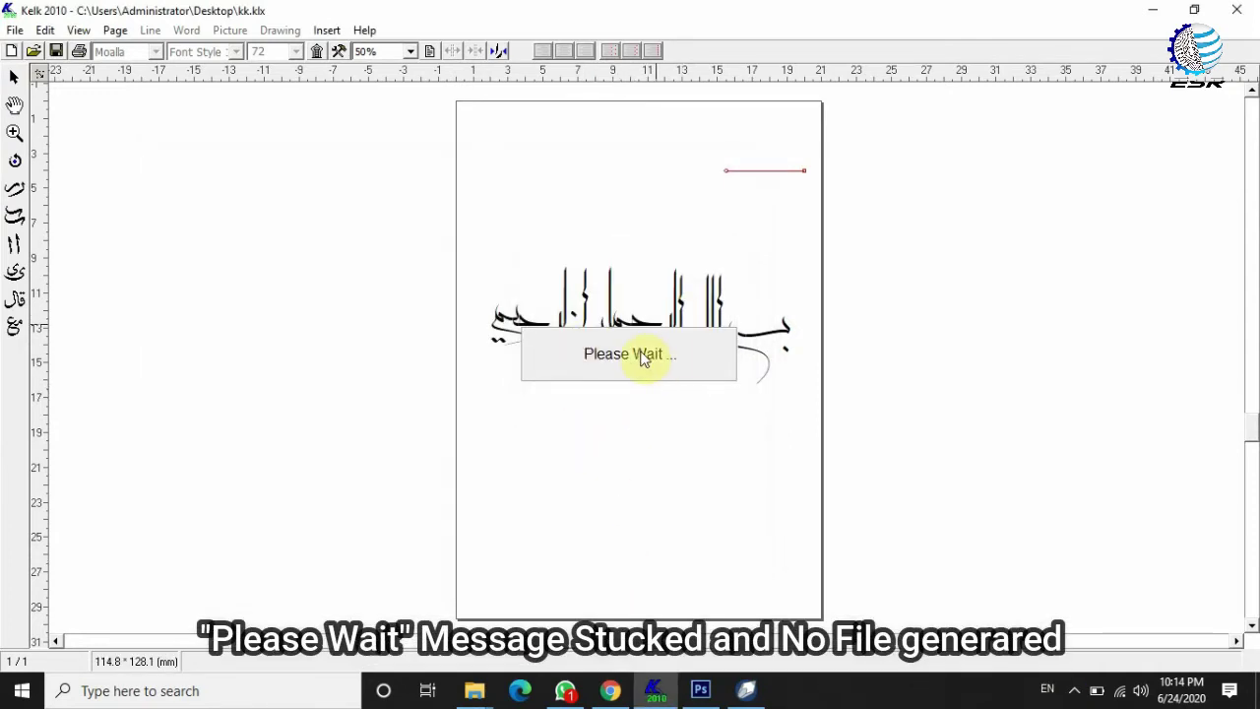
click(1148, 9)
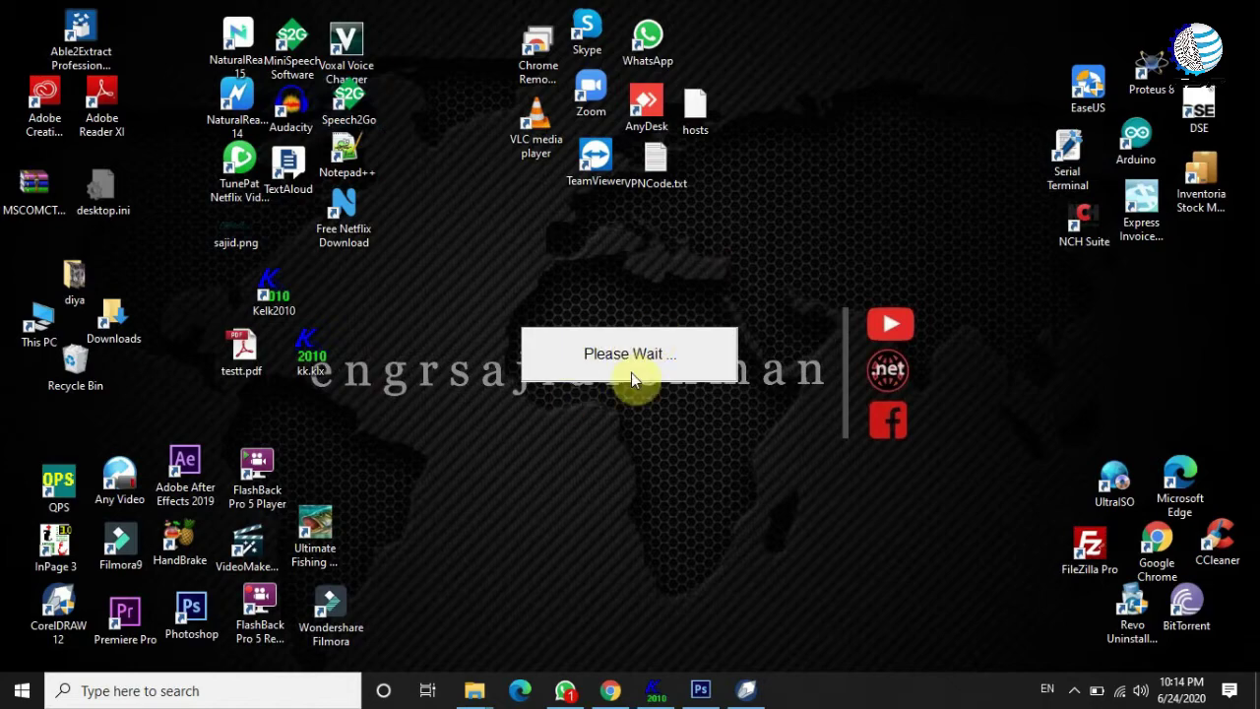
Close the Kelk 2010 window from the taskbar without saving the artwork
click(655, 689)
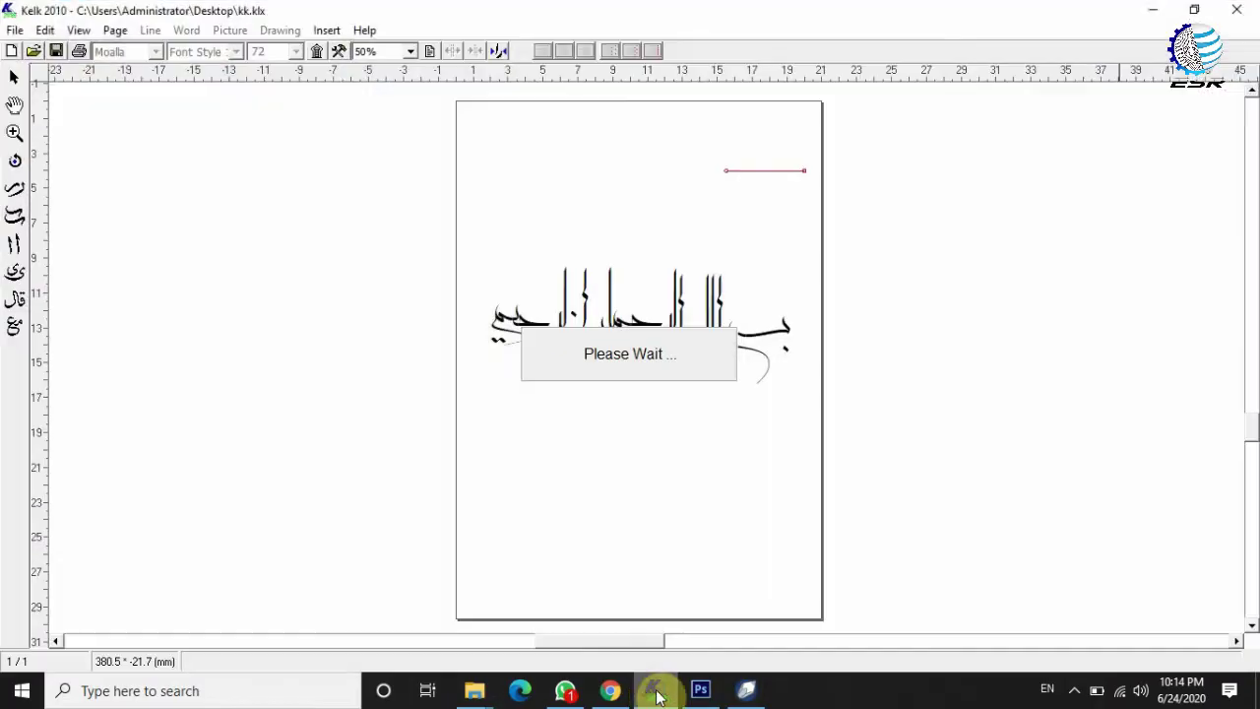
right_click(661, 688)
click(640, 645)
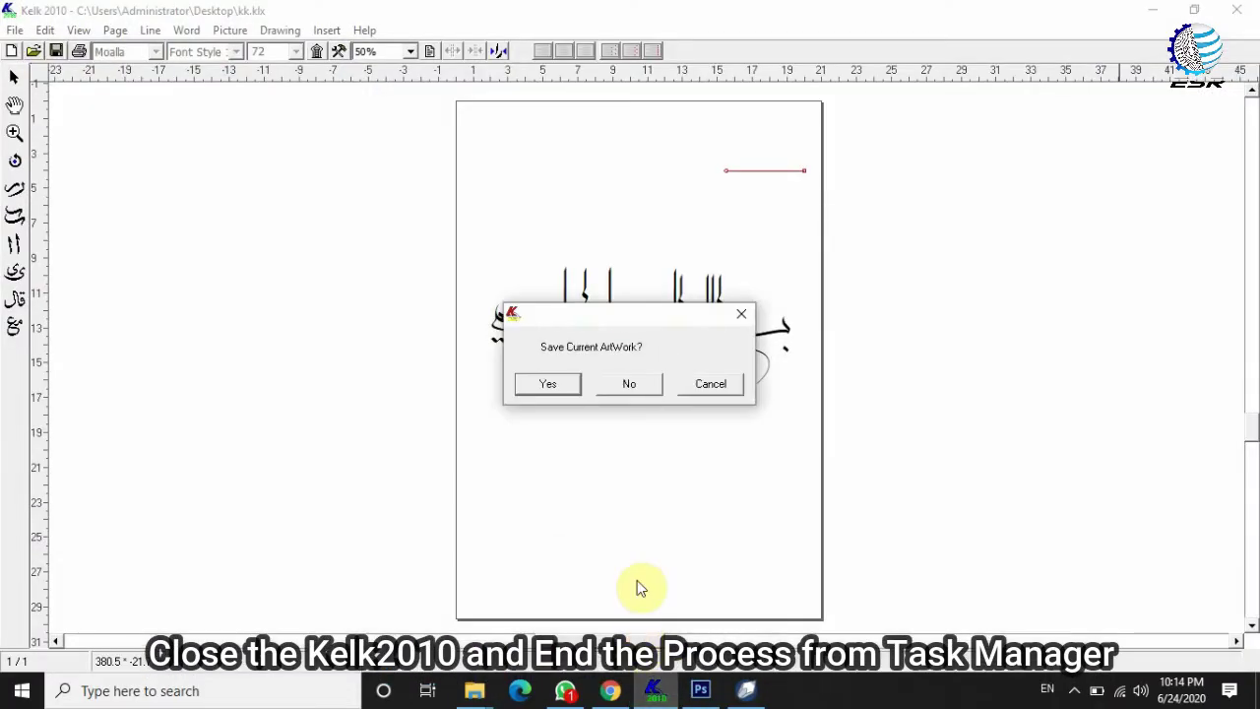
click(635, 387)
click(611, 354)
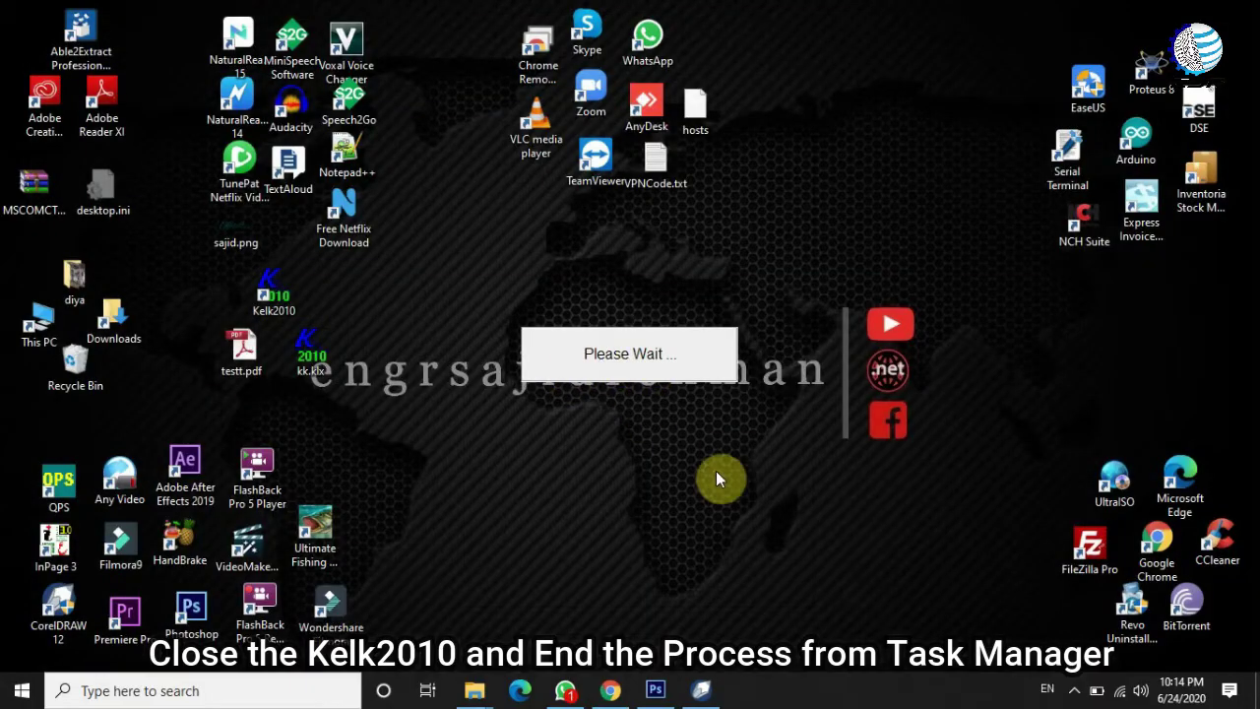
End the hung Kelk2K.exe process in Task Manager and close Task Manager
right_click(790, 689)
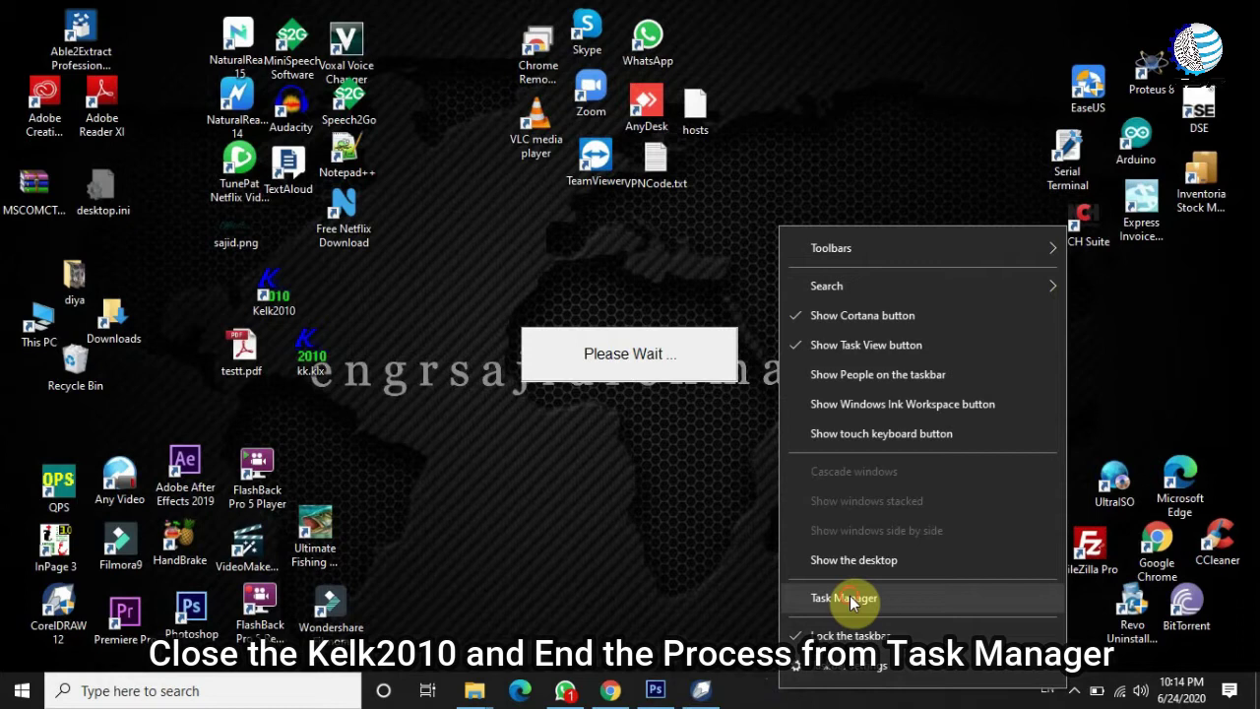
click(846, 598)
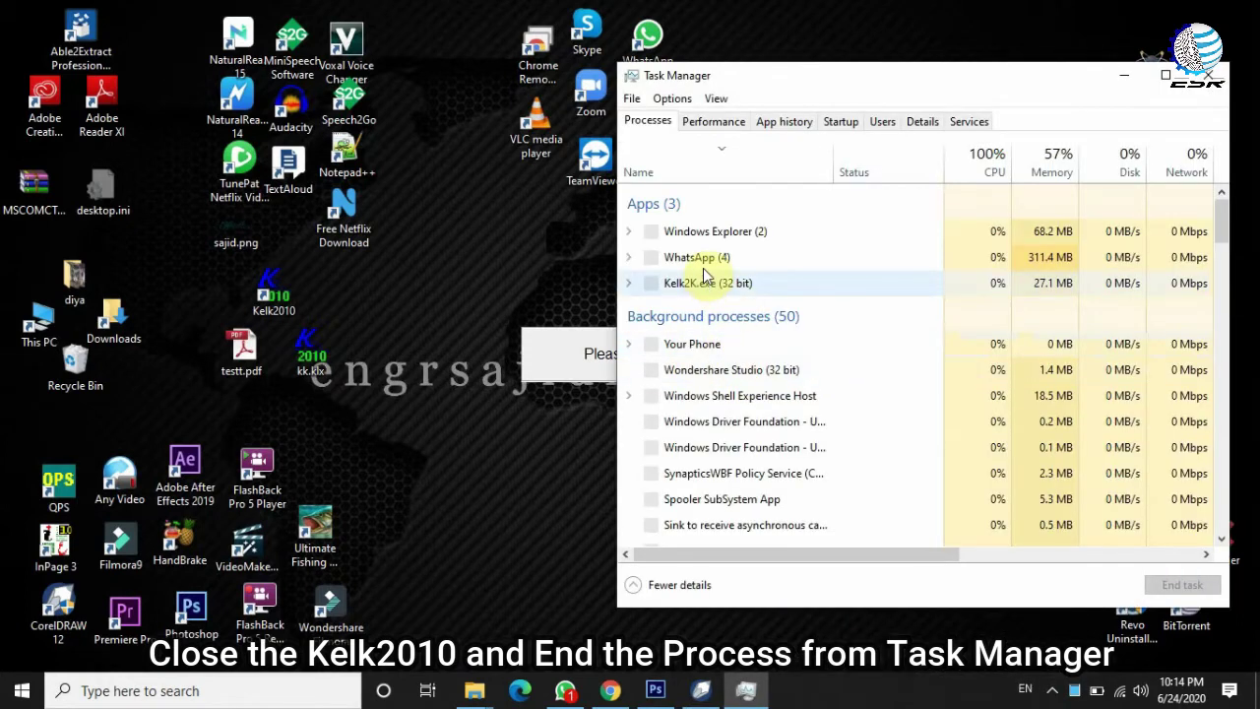
click(706, 283)
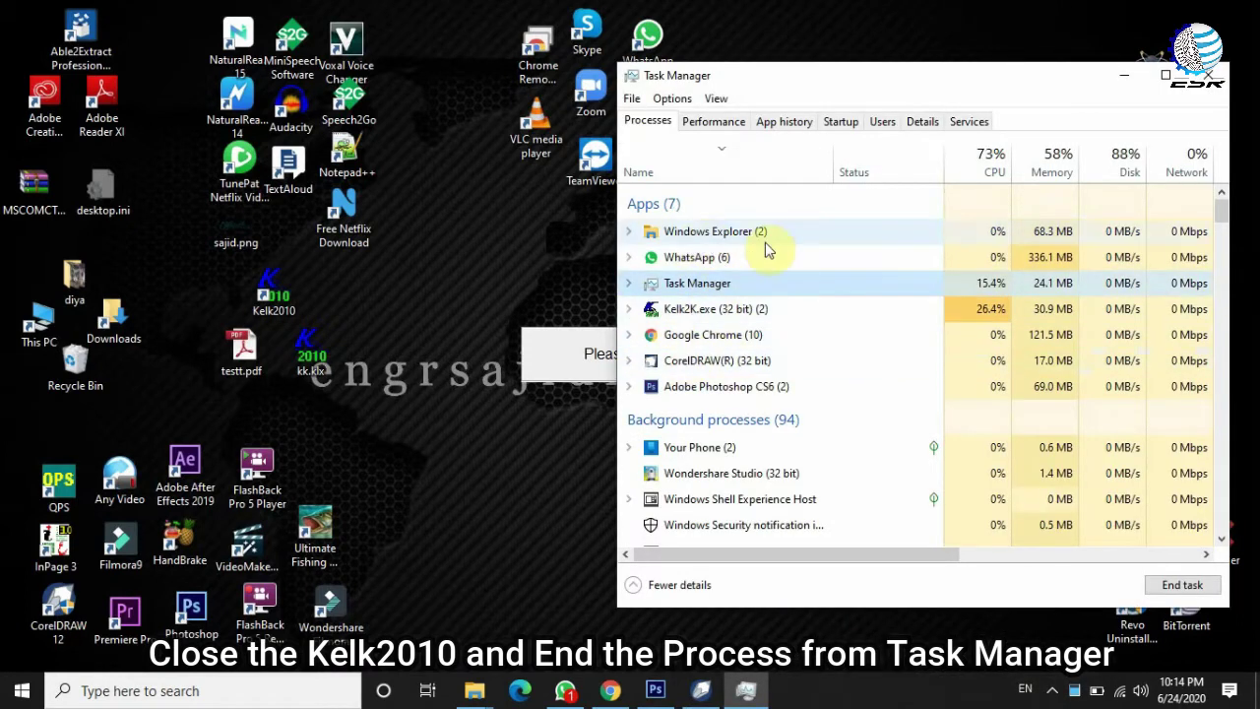
click(726, 314)
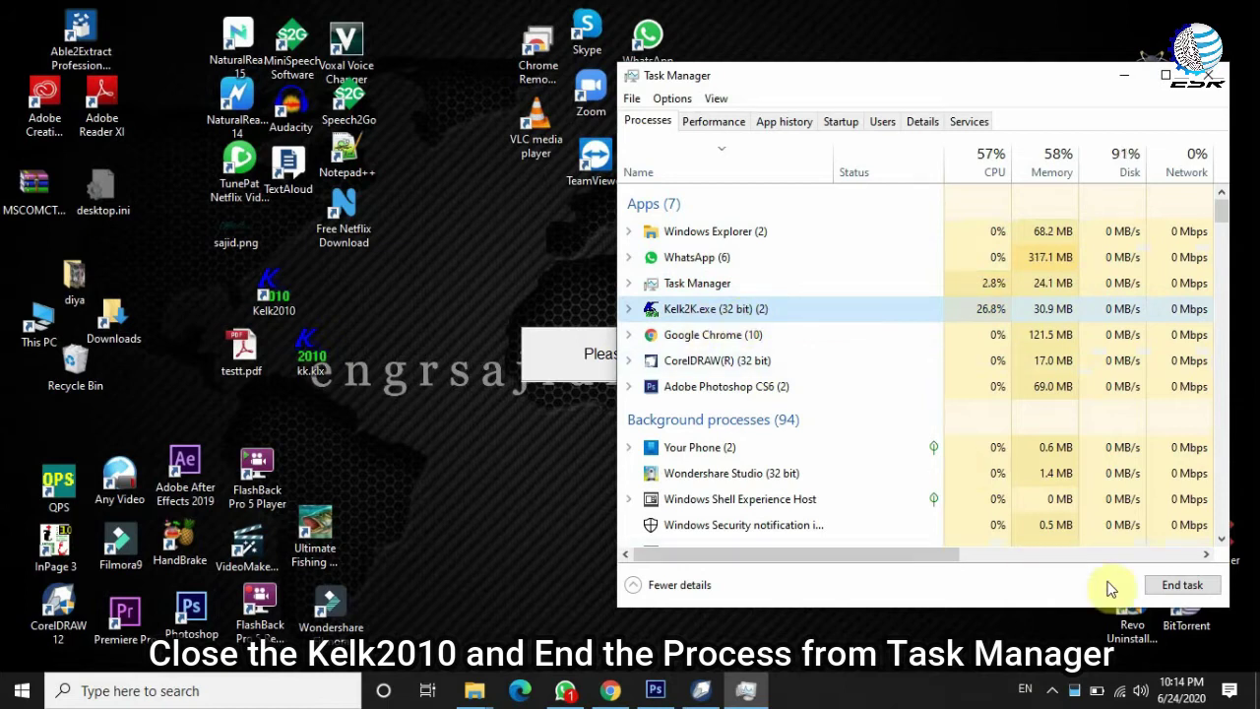
click(1181, 585)
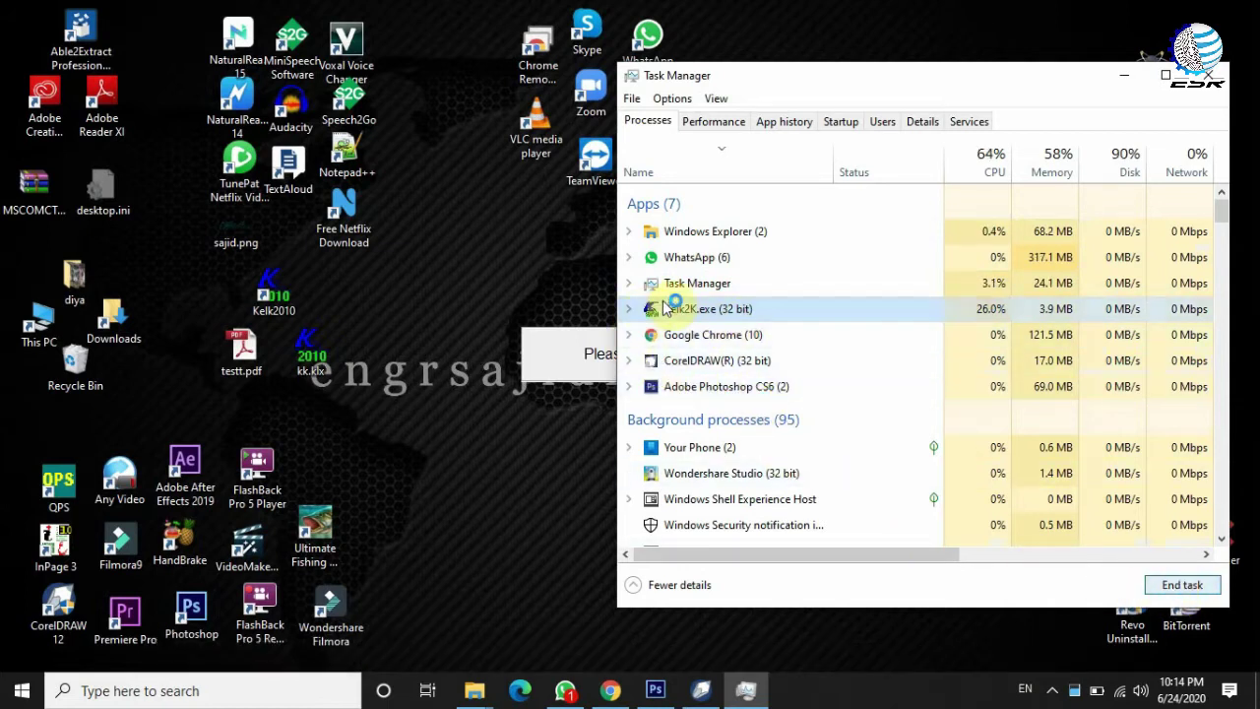
click(1209, 76)
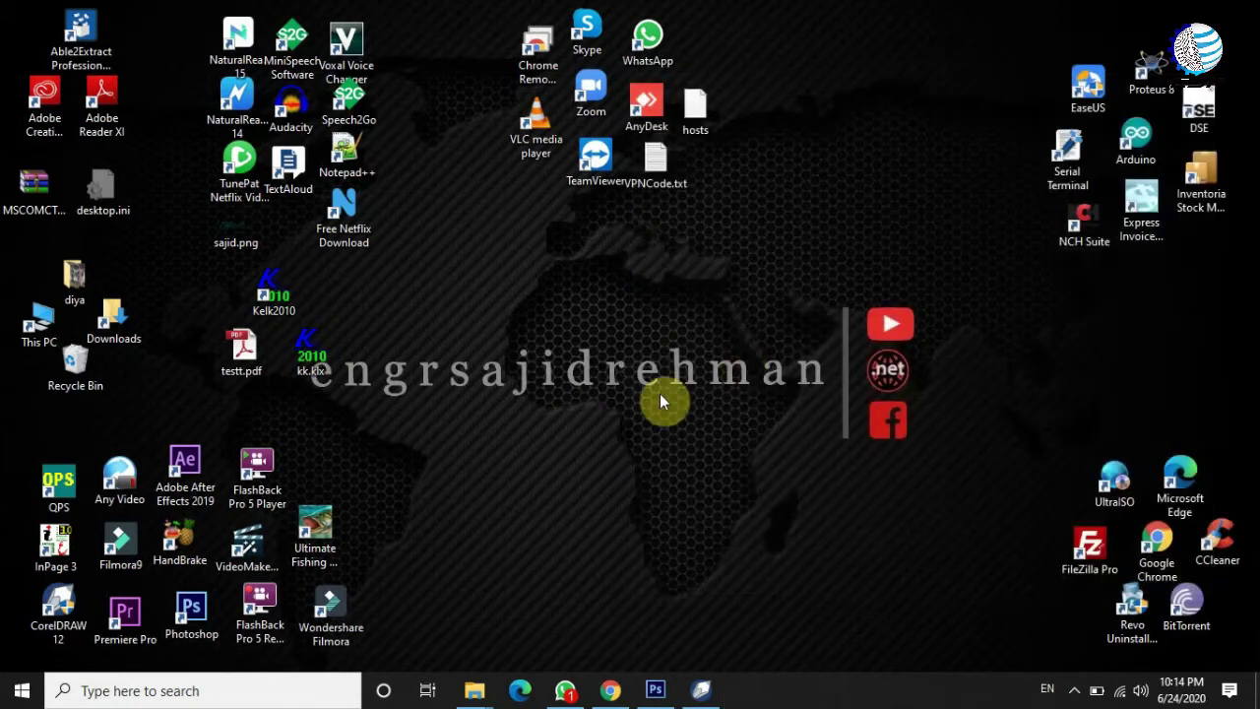
Relaunch Kelk 2010 from its desktop shortcut with New.klx, then minimize it
double_click(273, 295)
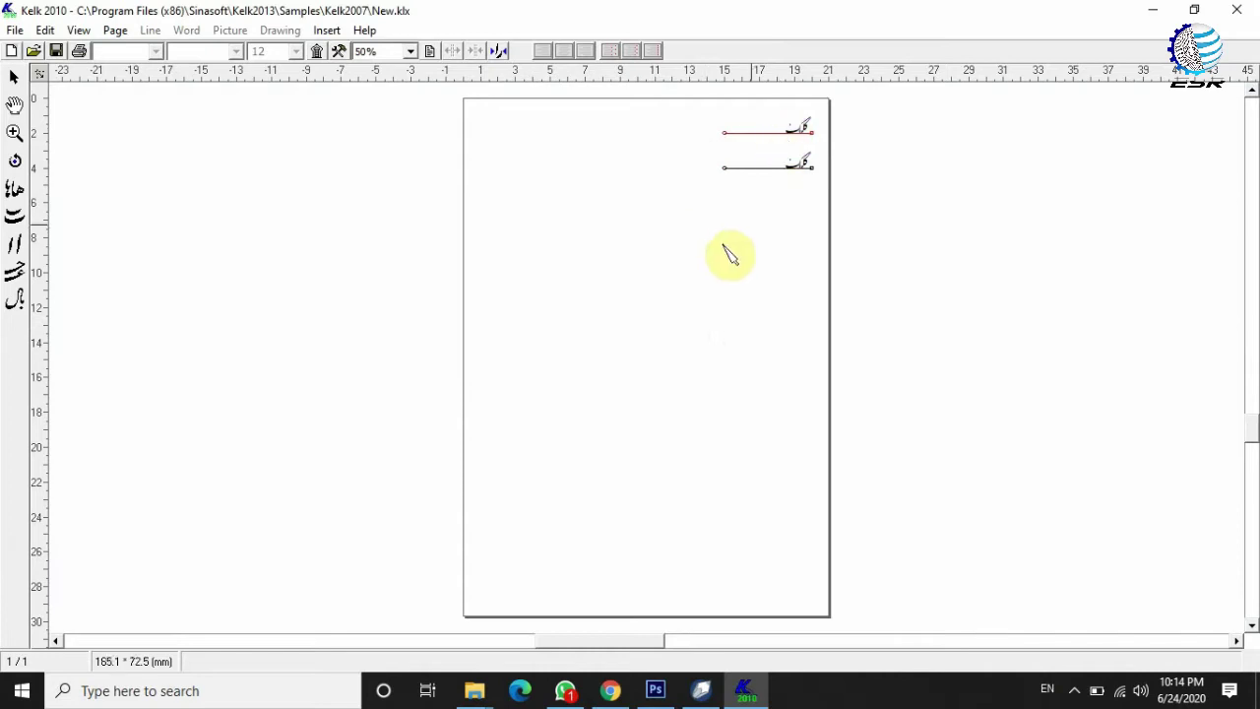
click(751, 701)
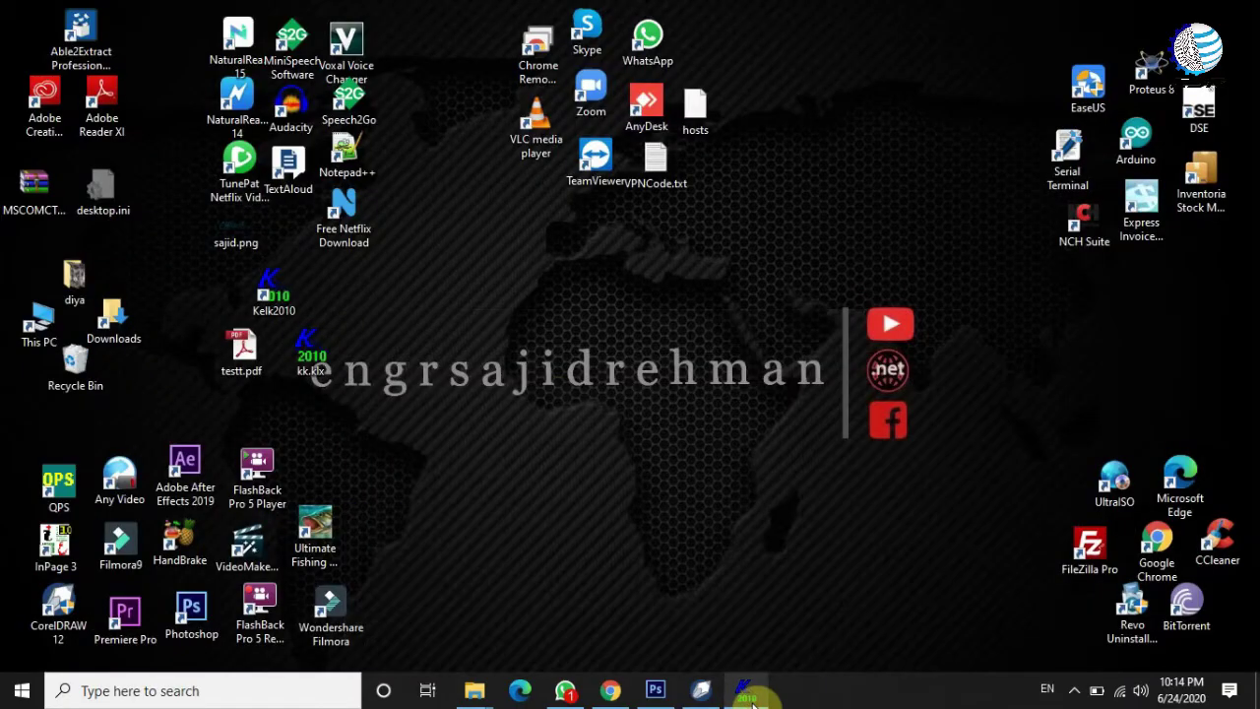
Search for 'printer' and start adding a new device in Printers & scanners
click(161, 694)
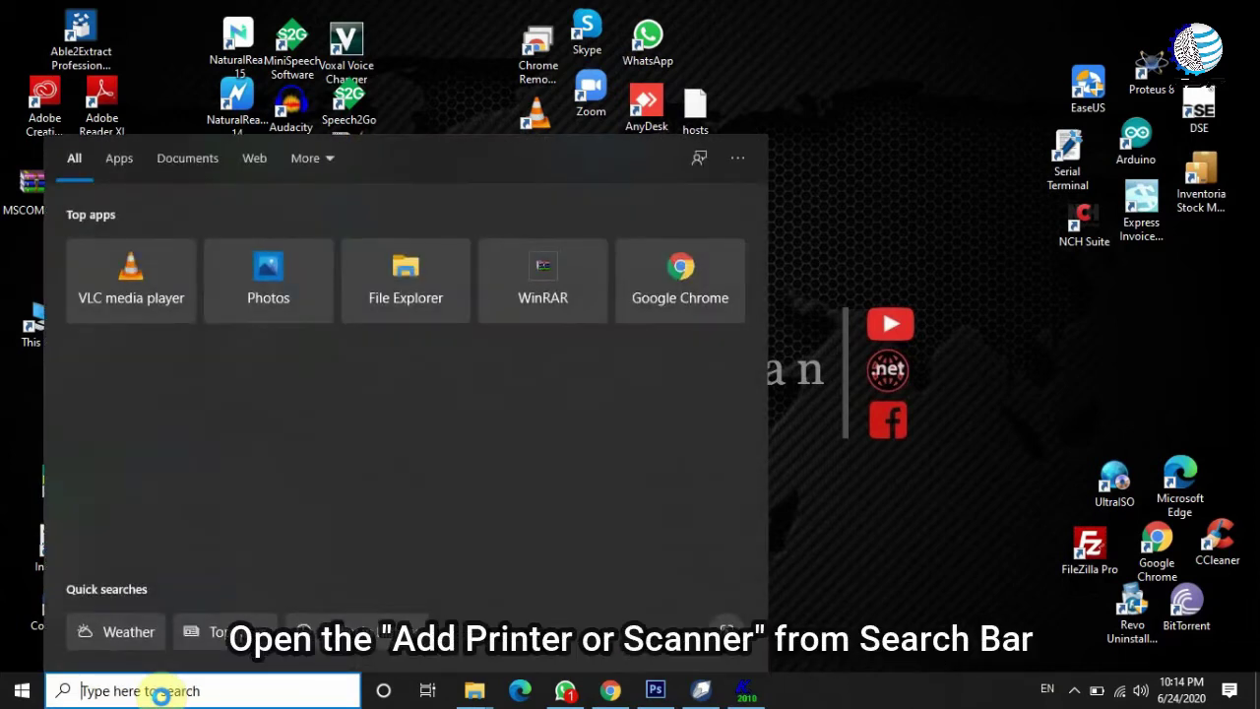
text(printer)
click(177, 320)
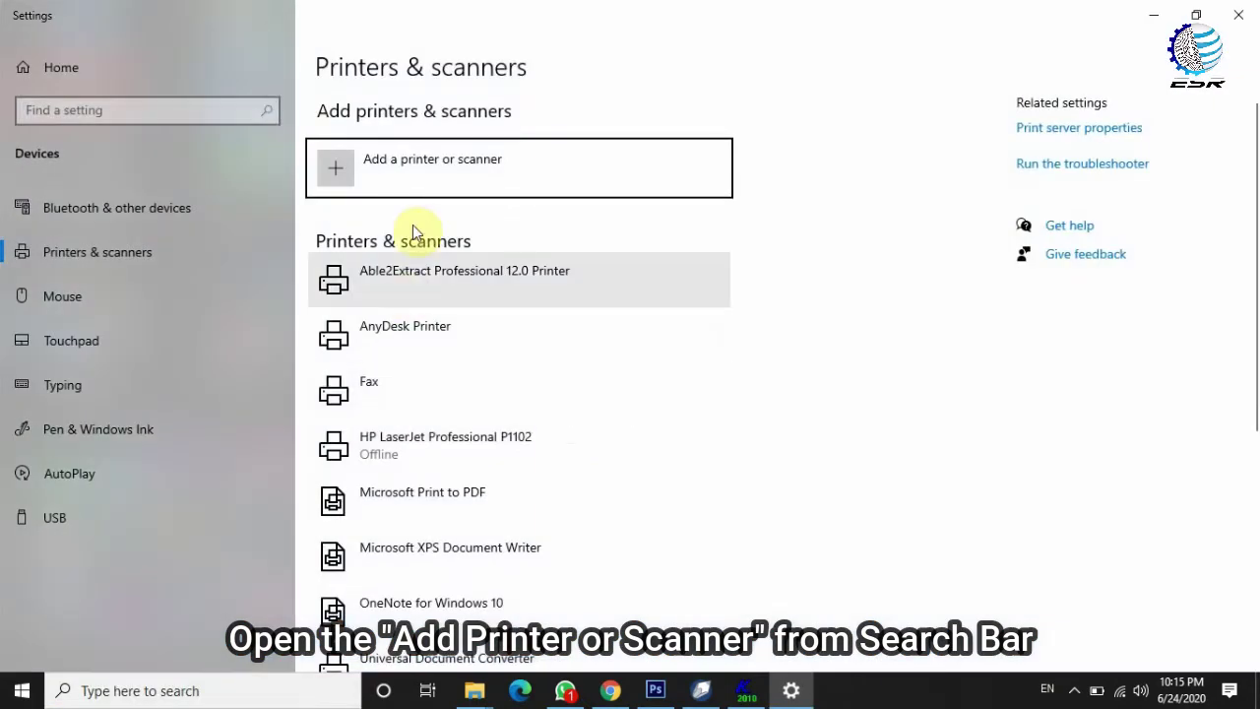
click(426, 167)
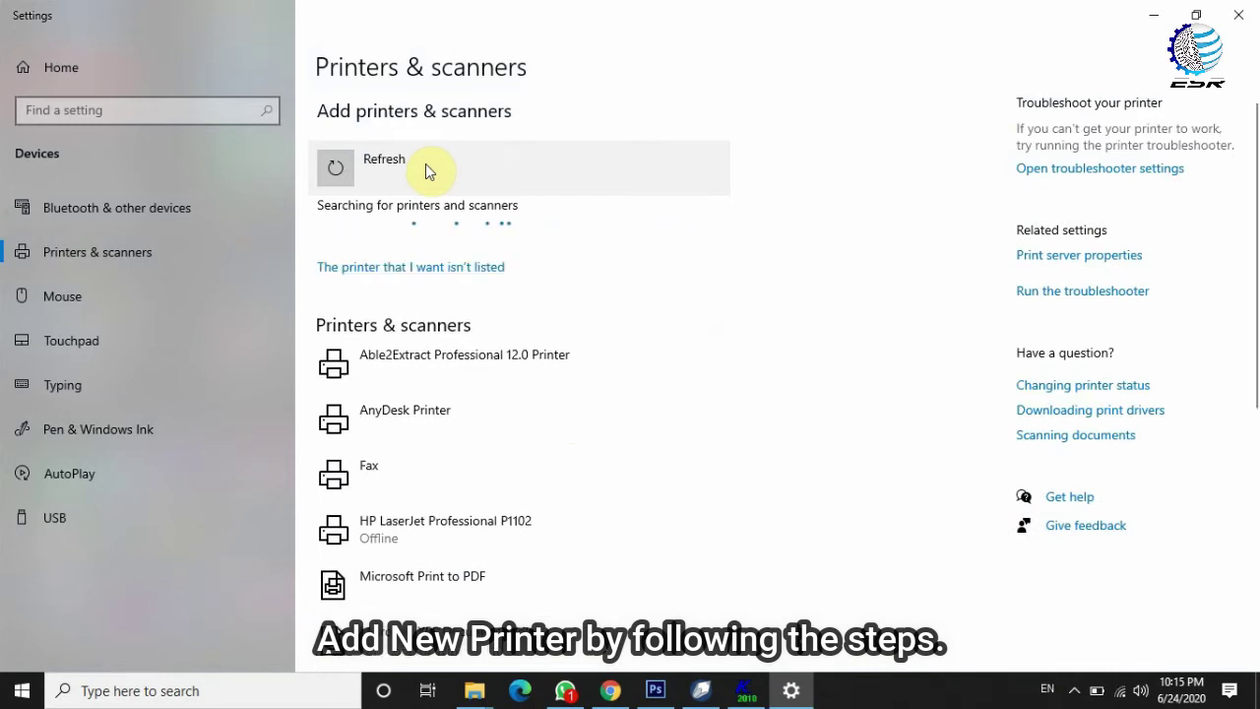
Add a local printer manually, keeping LPT1 as its port
click(437, 269)
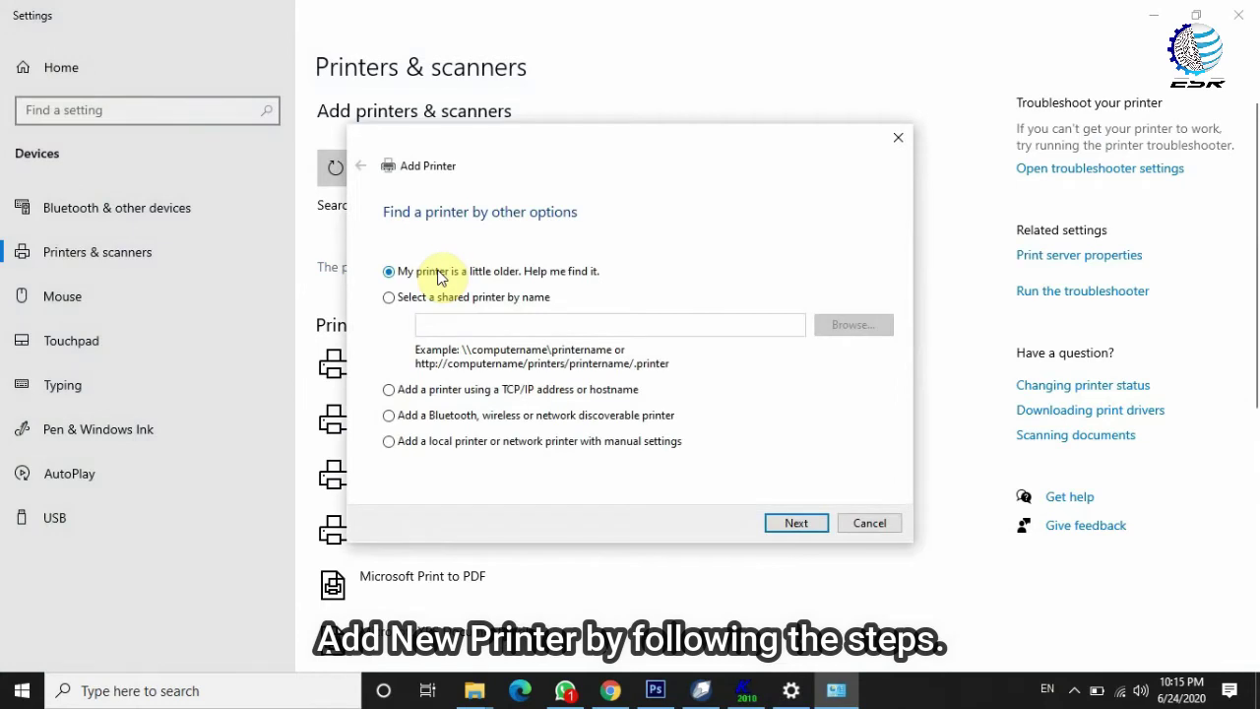
click(439, 449)
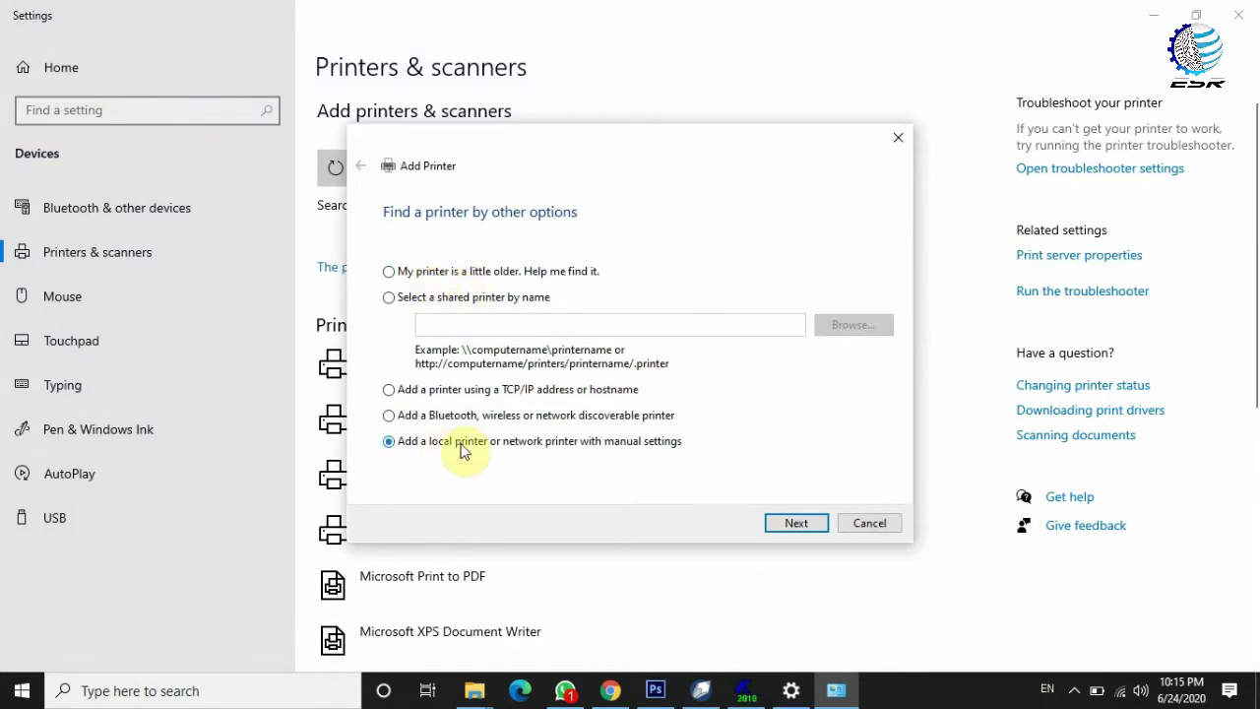
click(790, 521)
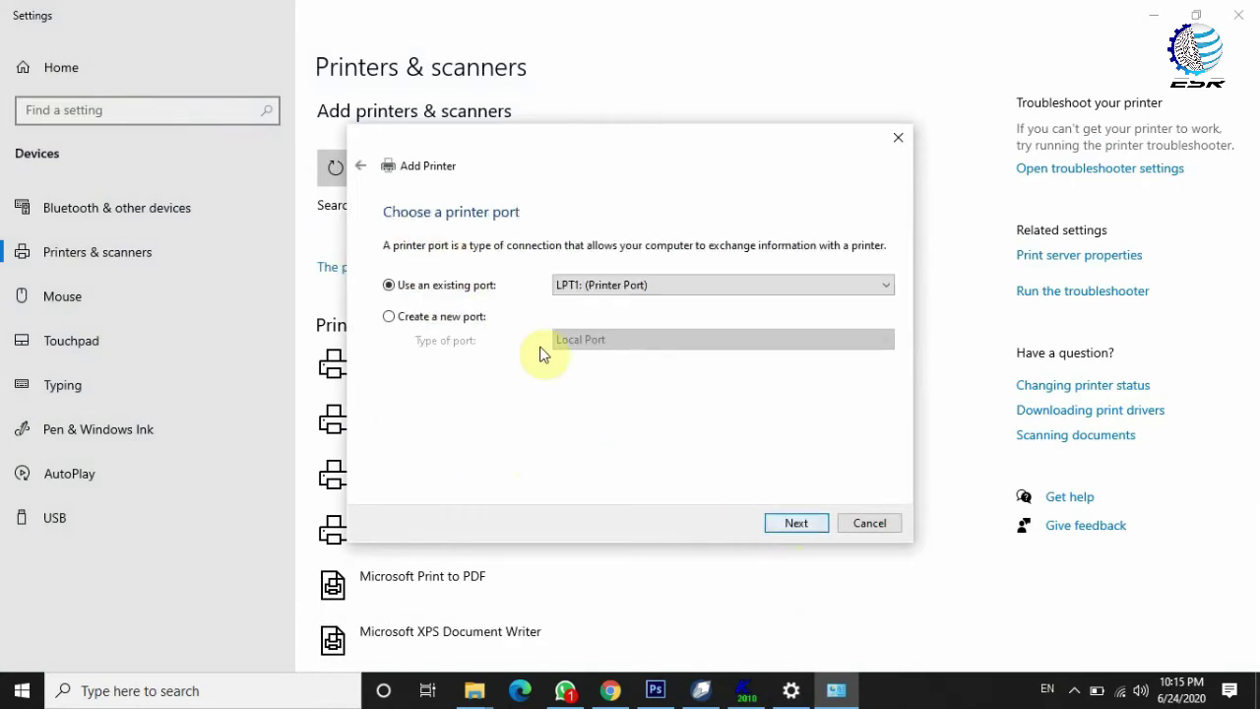
click(653, 288)
click(648, 289)
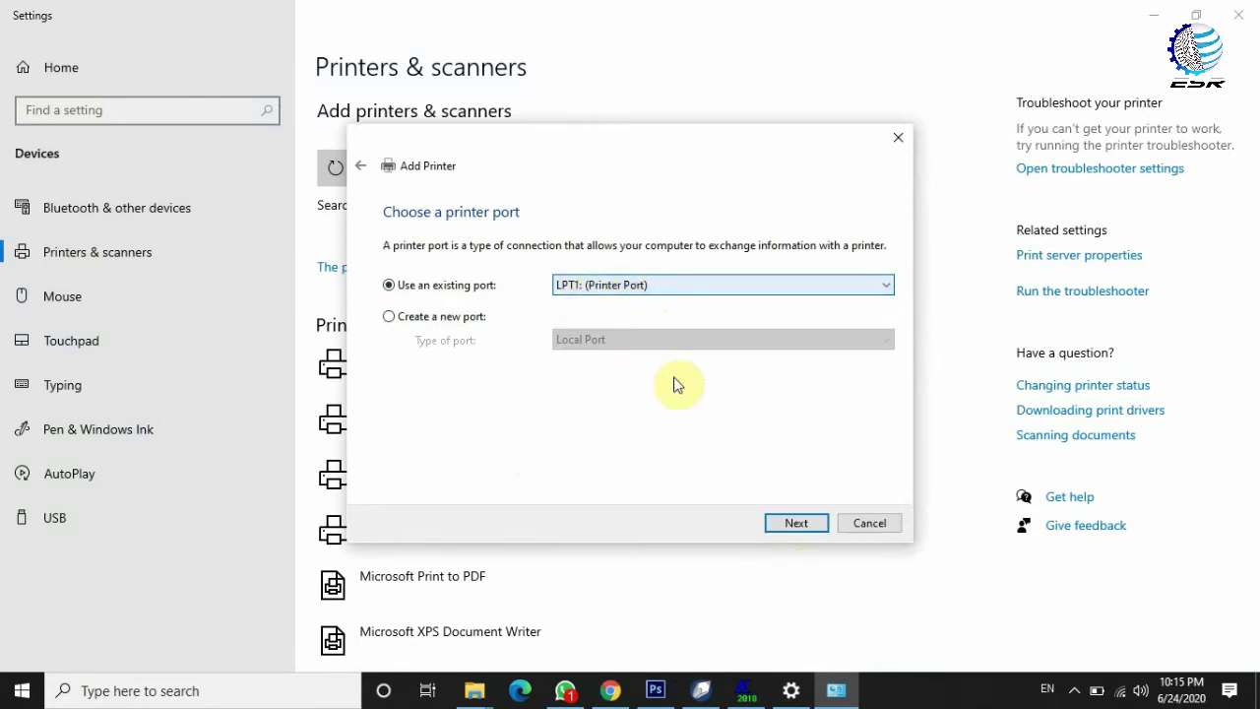
click(803, 522)
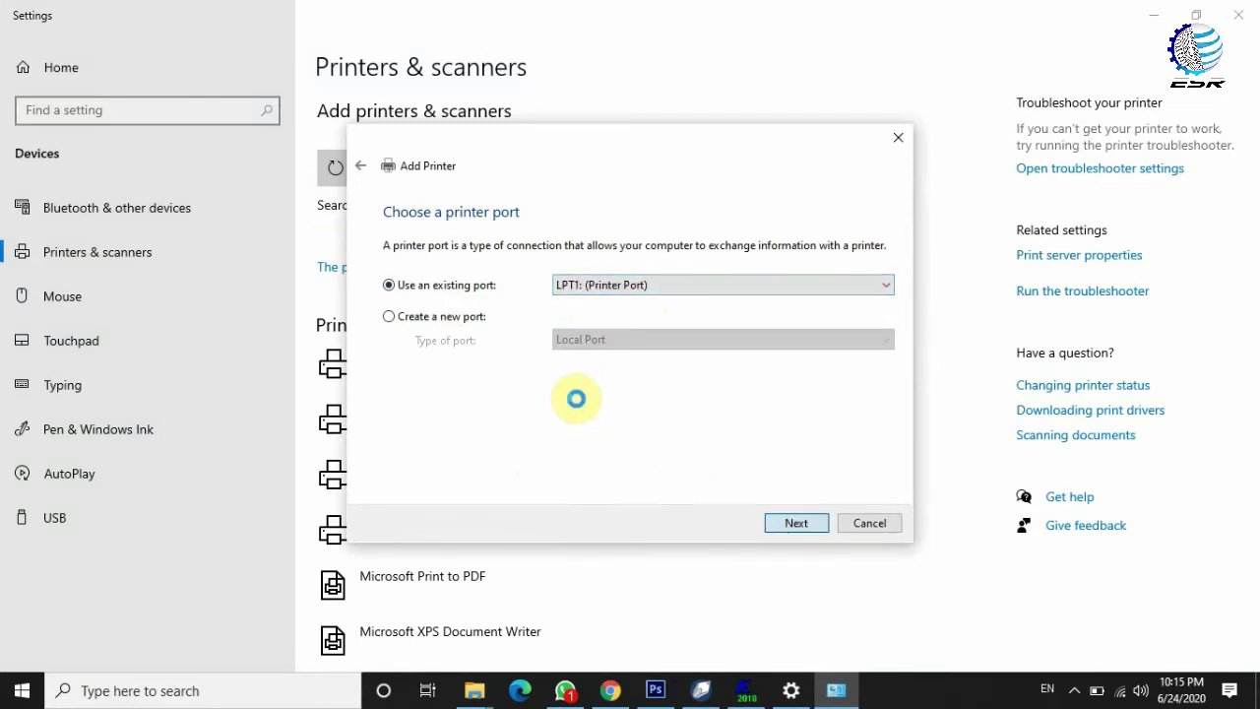
Choose the Generic MS Publisher Imagesetter driver for the new printer
click(410, 381)
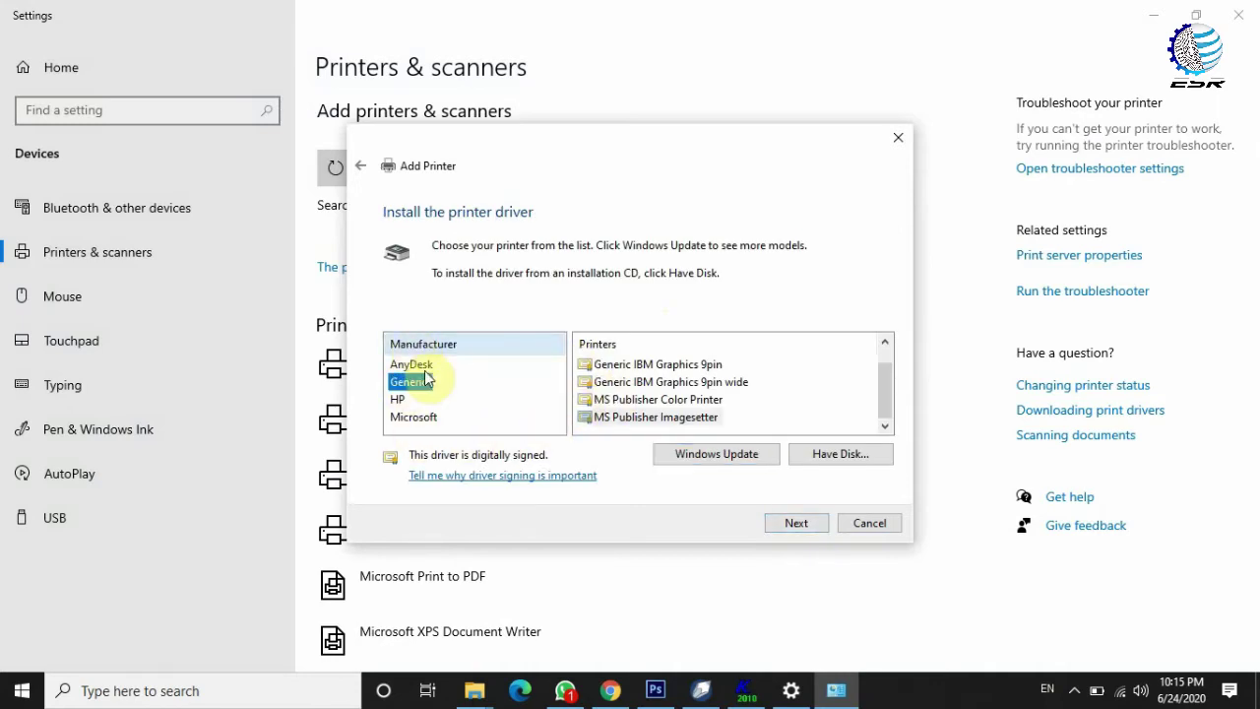
click(644, 364)
drag(889, 391, 885, 371)
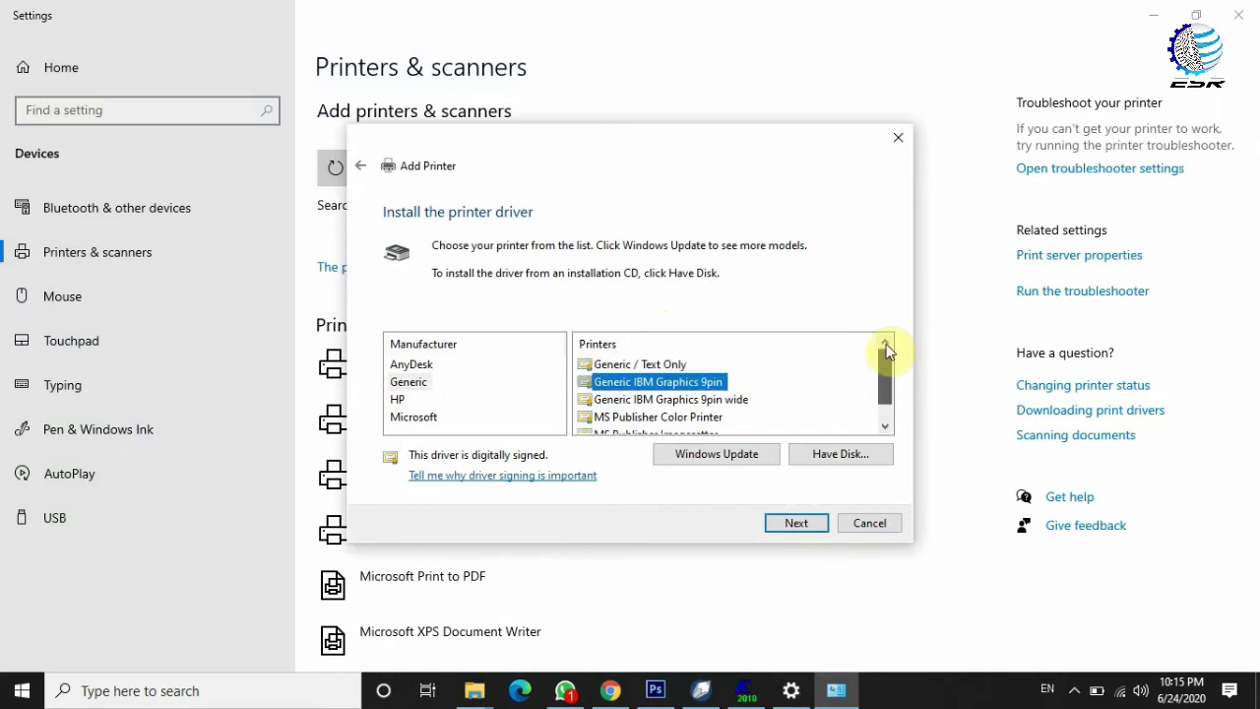
click(423, 365)
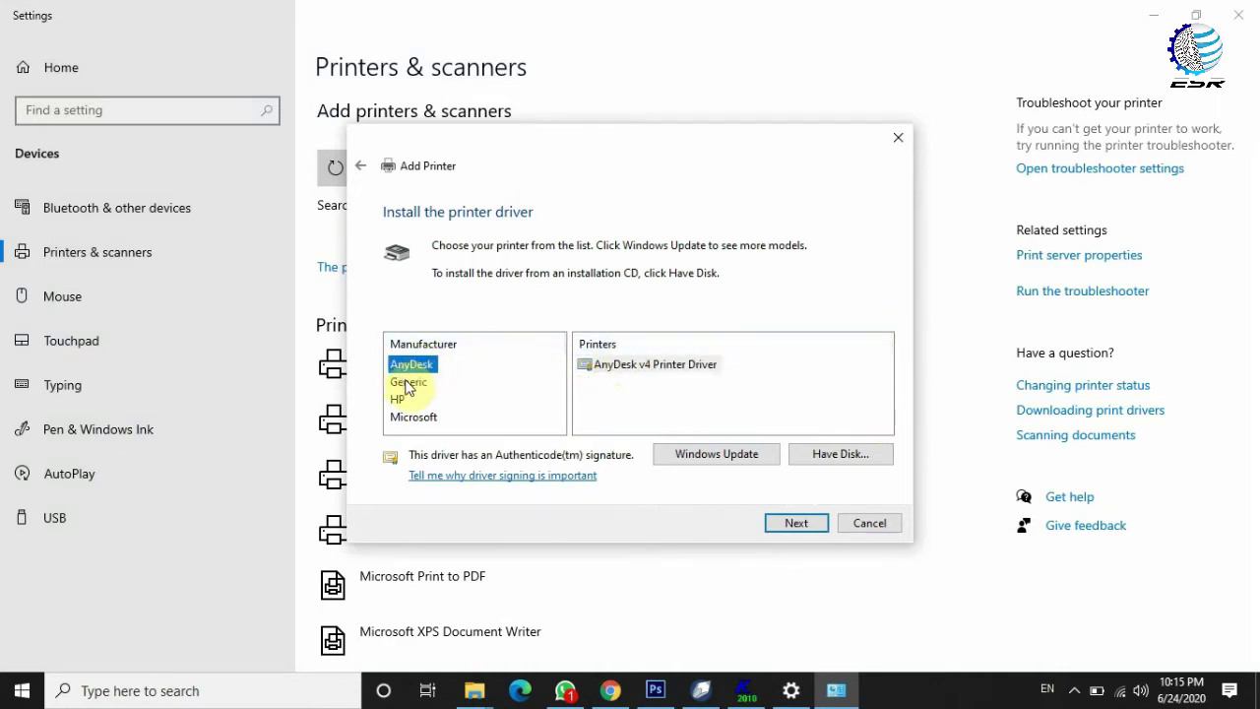
click(409, 384)
drag(891, 388, 677, 433)
click(669, 421)
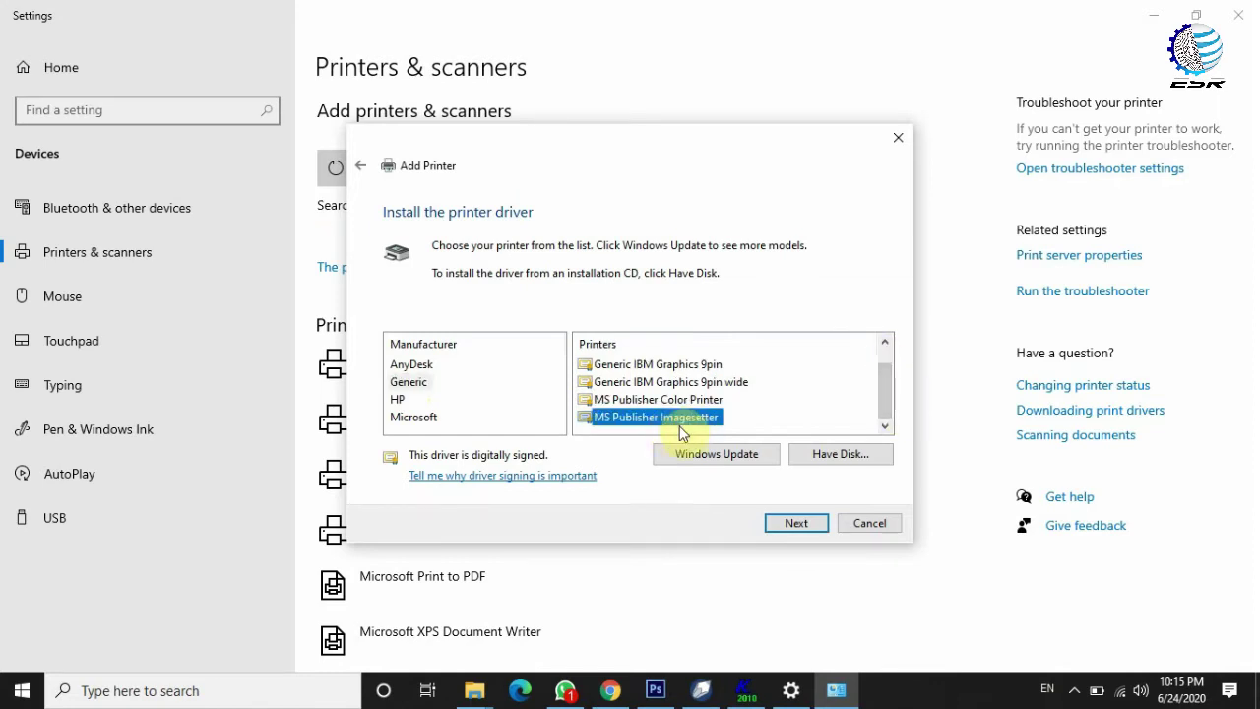
click(797, 524)
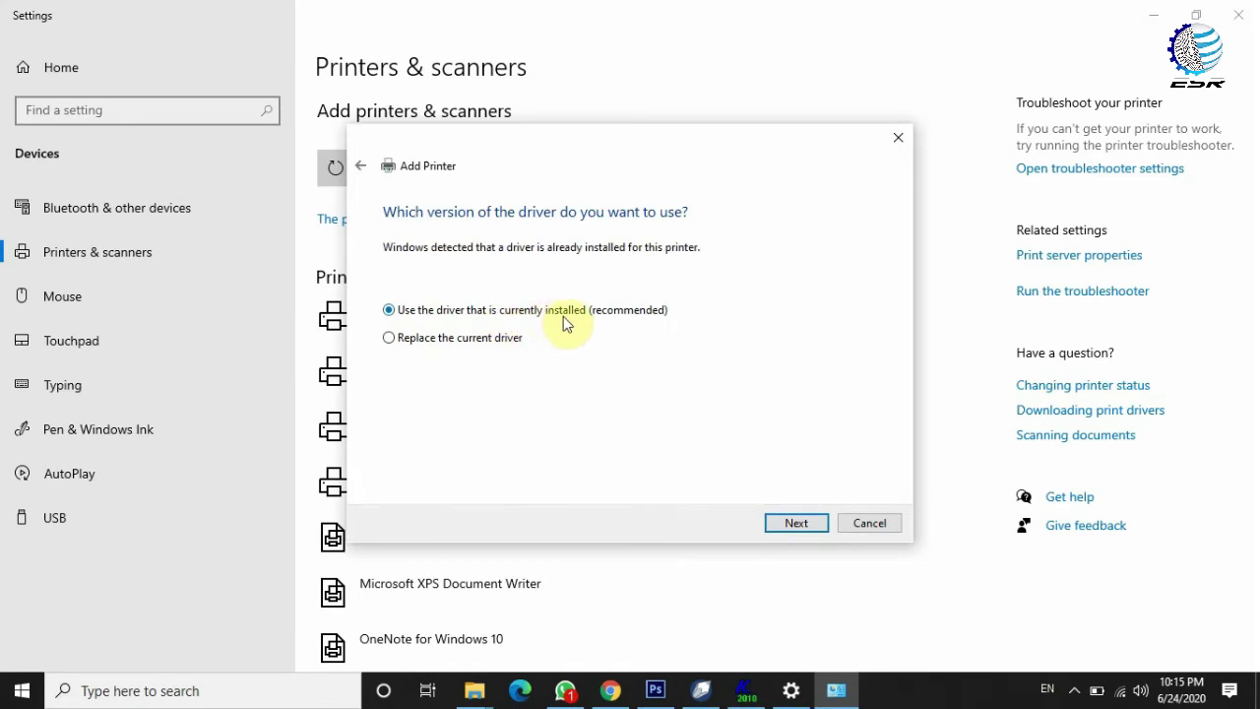
Replace the current driver, name the printer 'MS Publisher Imagesetter Kelk', accept sharing, and finish
click(448, 340)
click(792, 525)
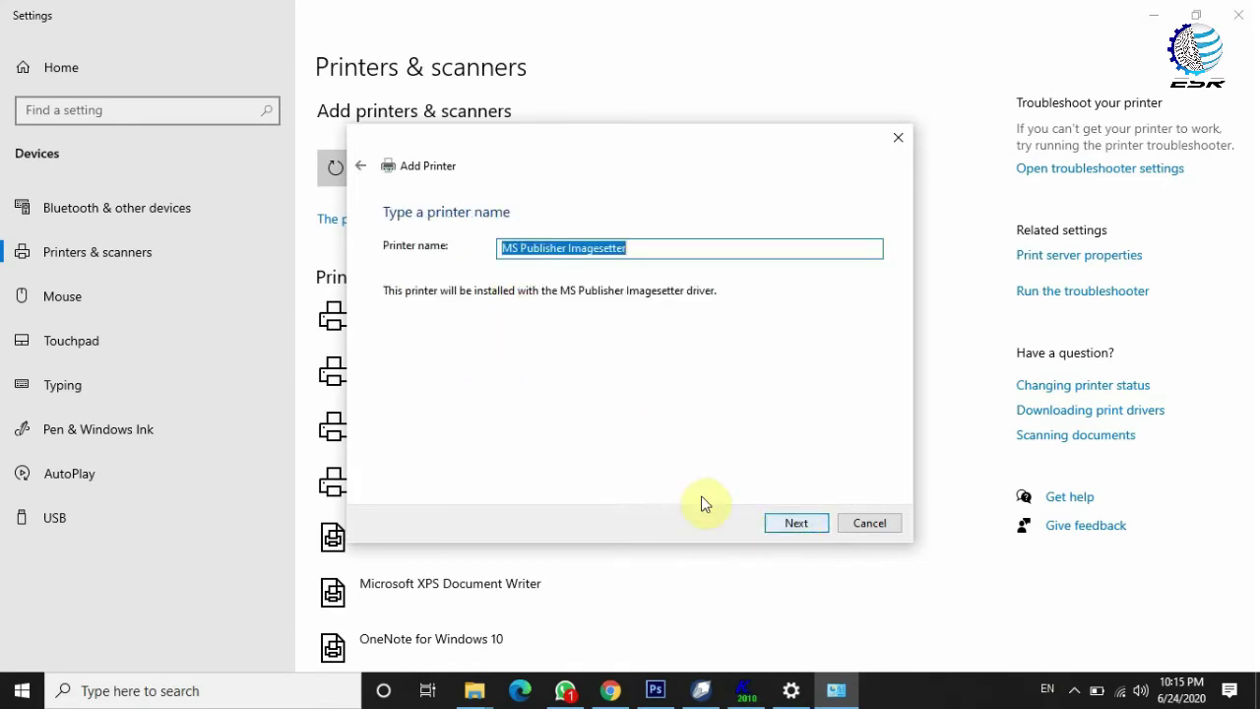
click(648, 247)
drag(567, 249, 667, 249)
text(Kelk)
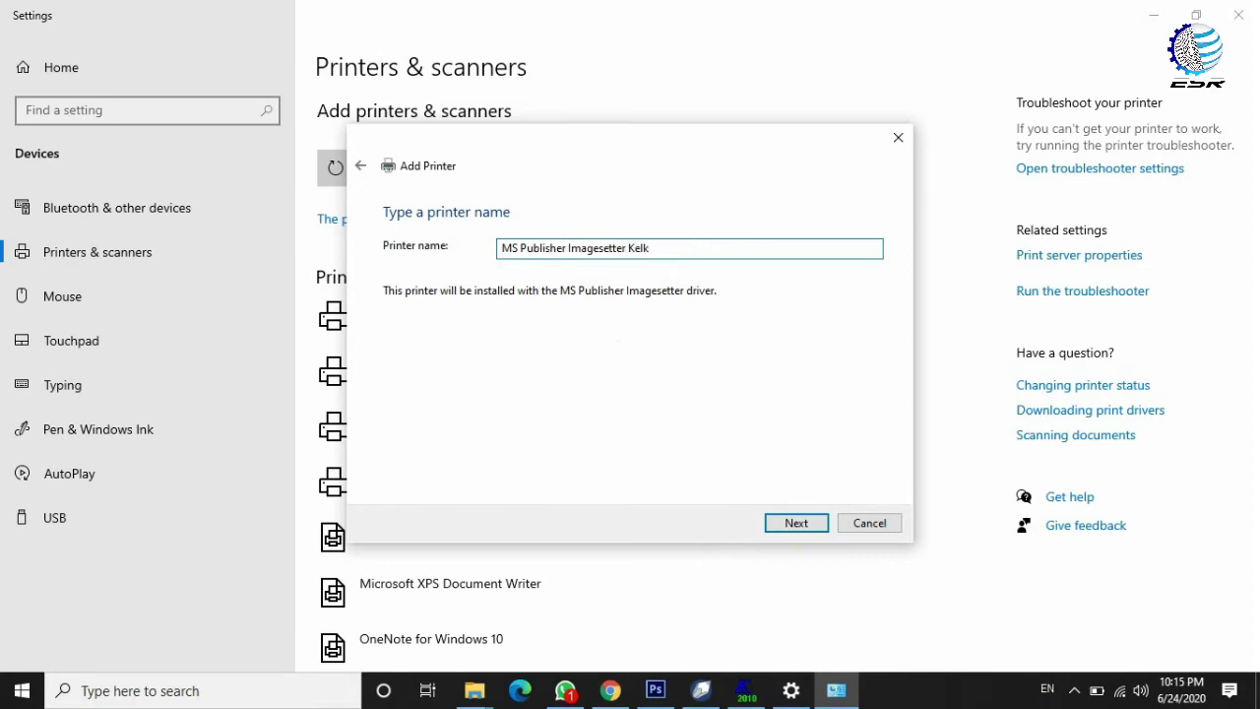
click(808, 523)
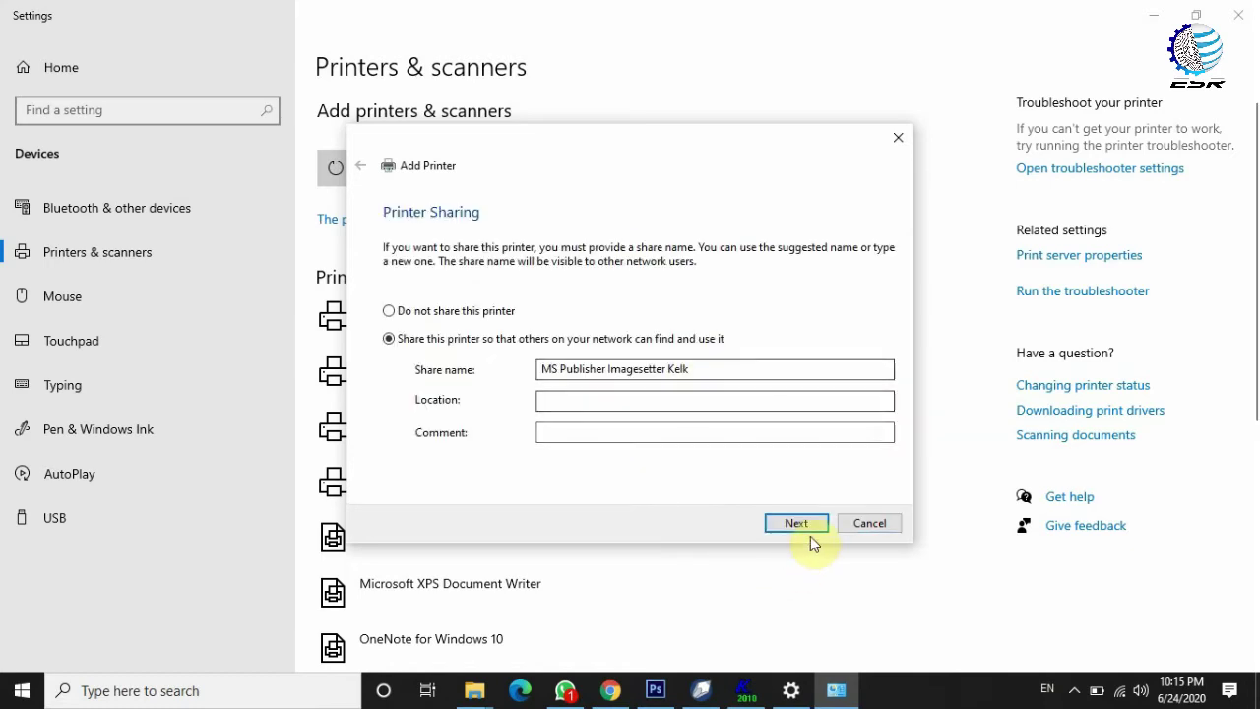
click(809, 529)
click(800, 528)
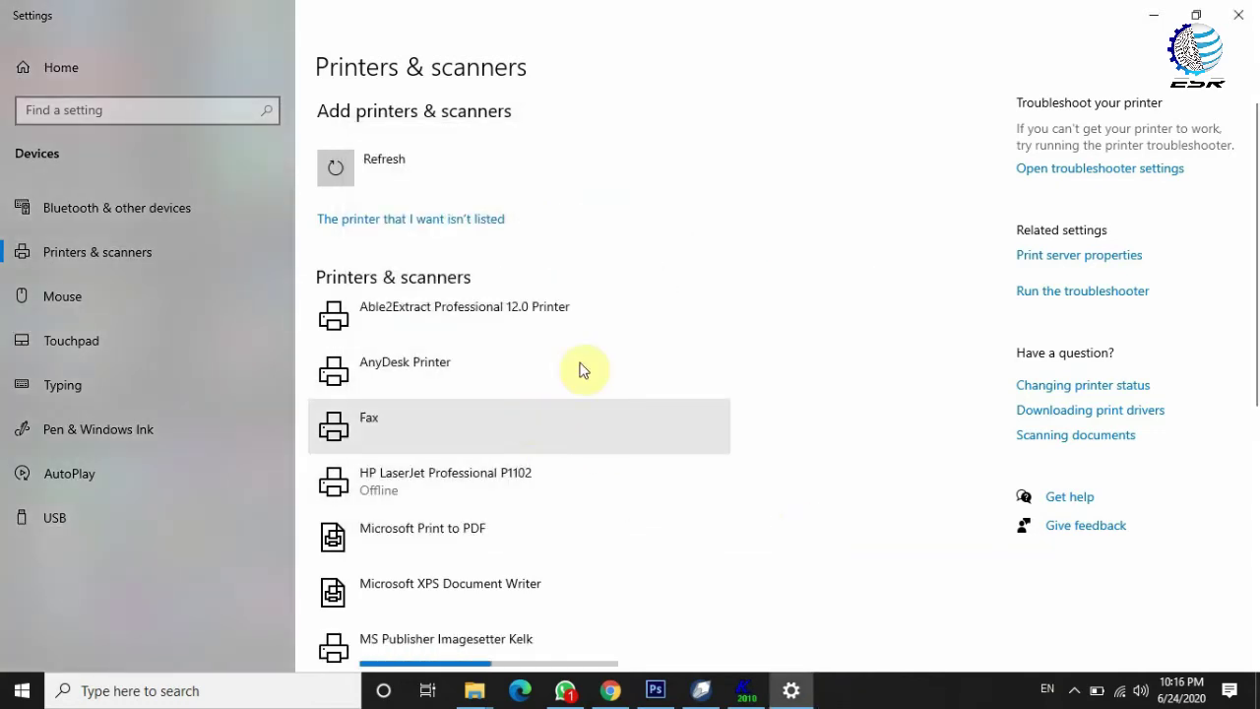
Open printer properties for the MS Publisher Imagesetter Kelk printer
scroll(552, 620, down, 1)
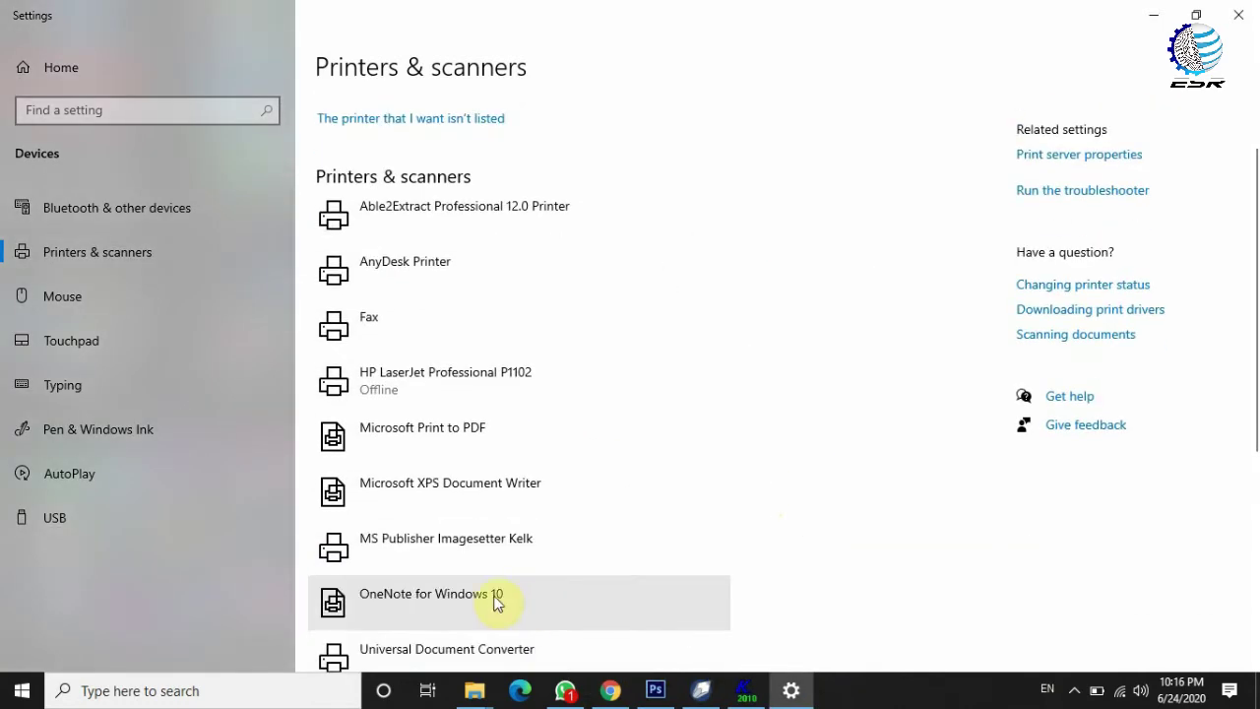
click(495, 558)
scroll(494, 558, down, 2)
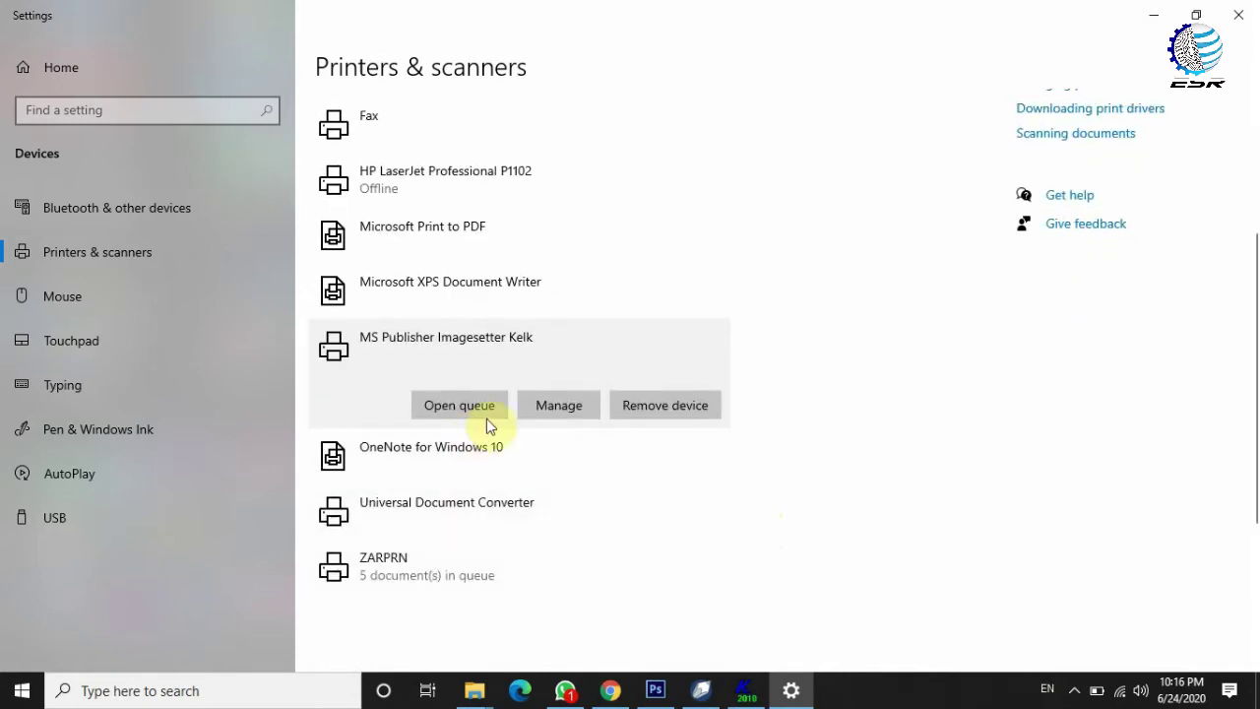
click(553, 407)
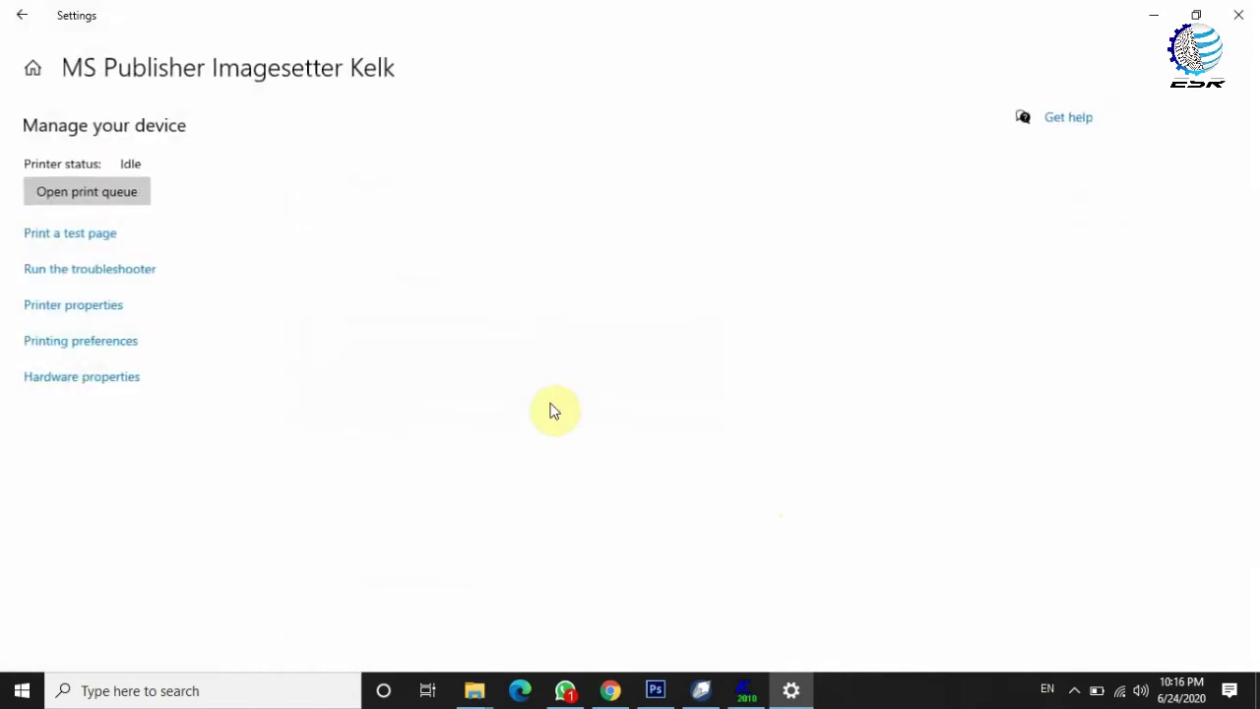
click(91, 312)
drag(332, 206, 672, 114)
Set the printer's port to FILE: (Print to File), apply it, and return to the printers list
click(508, 140)
click(550, 141)
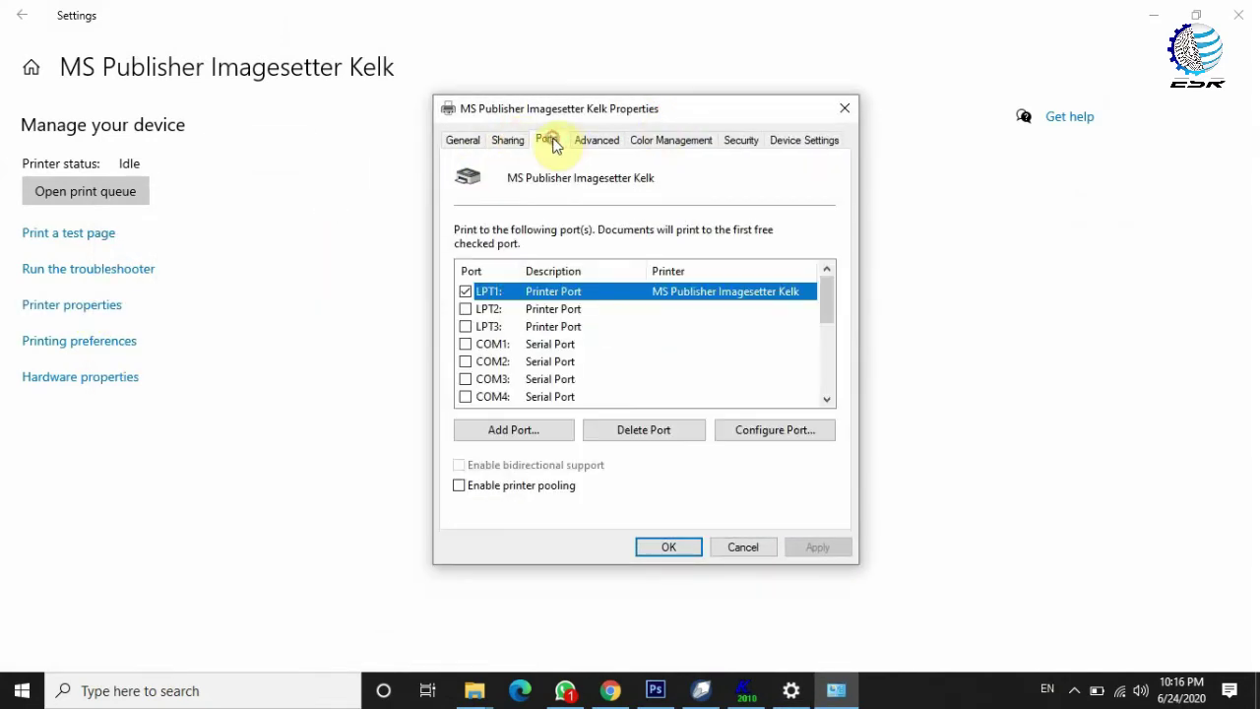
scroll(502, 335, down, 1)
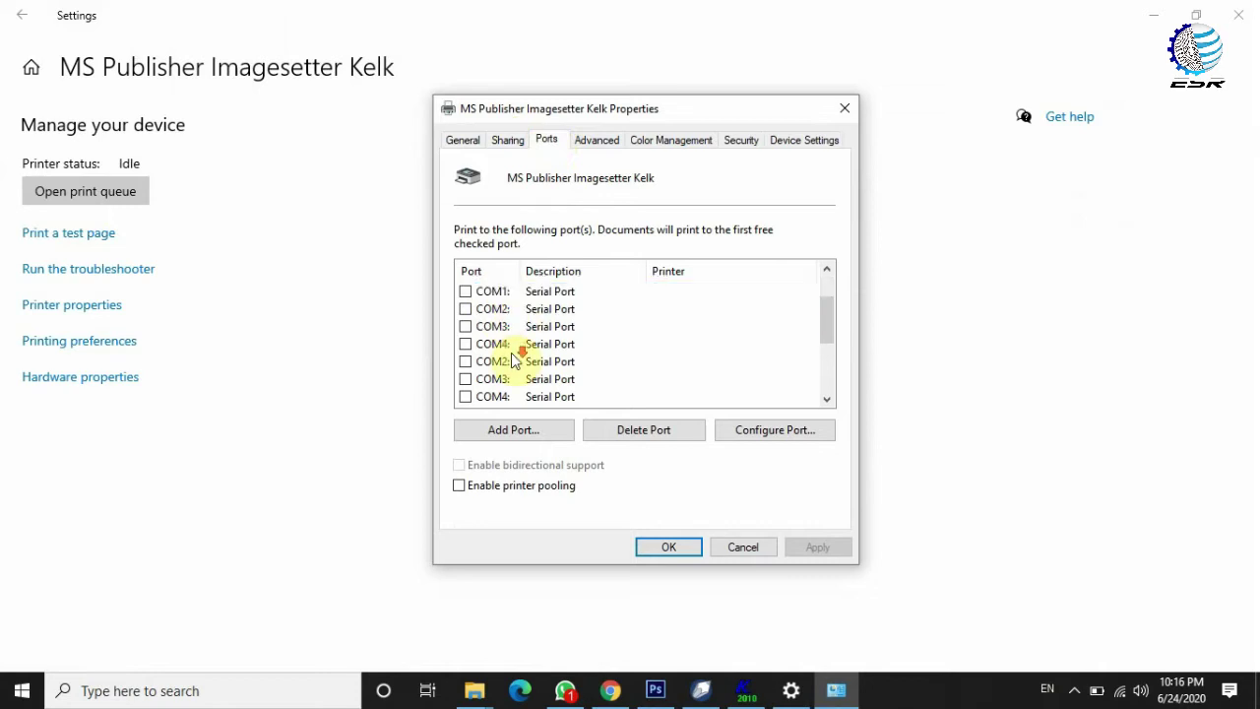
scroll(514, 359, down, 1)
click(465, 343)
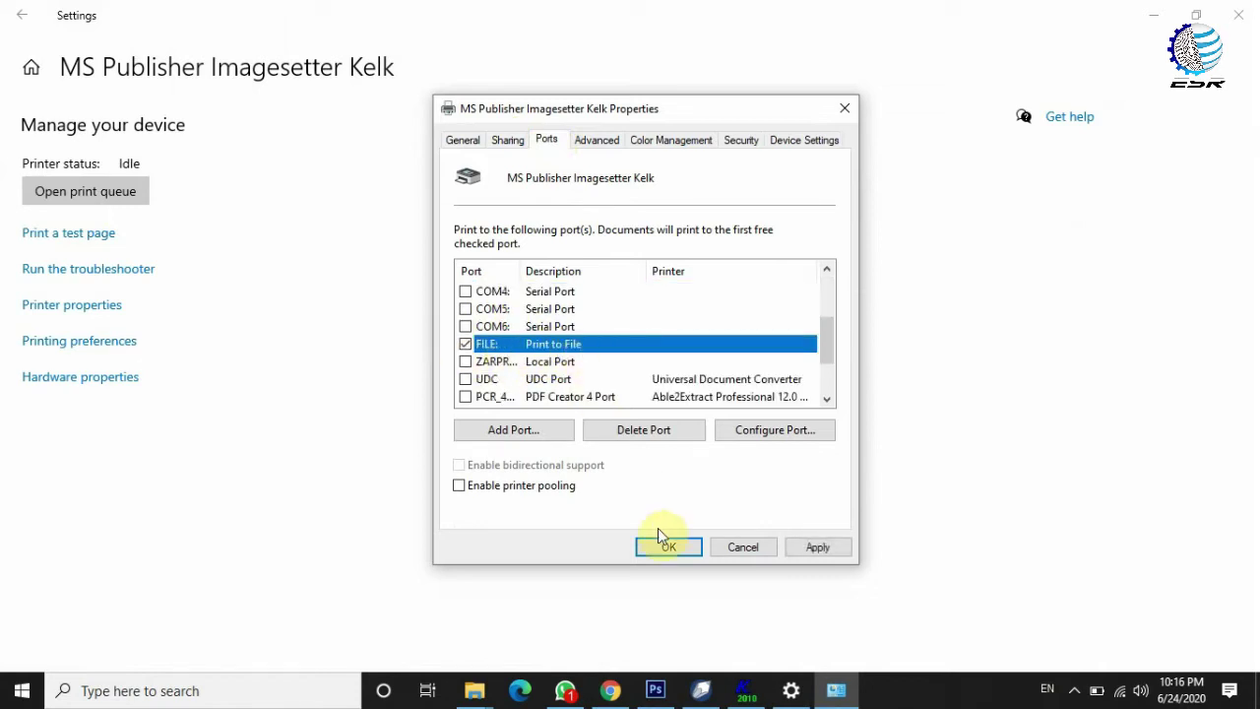
click(813, 548)
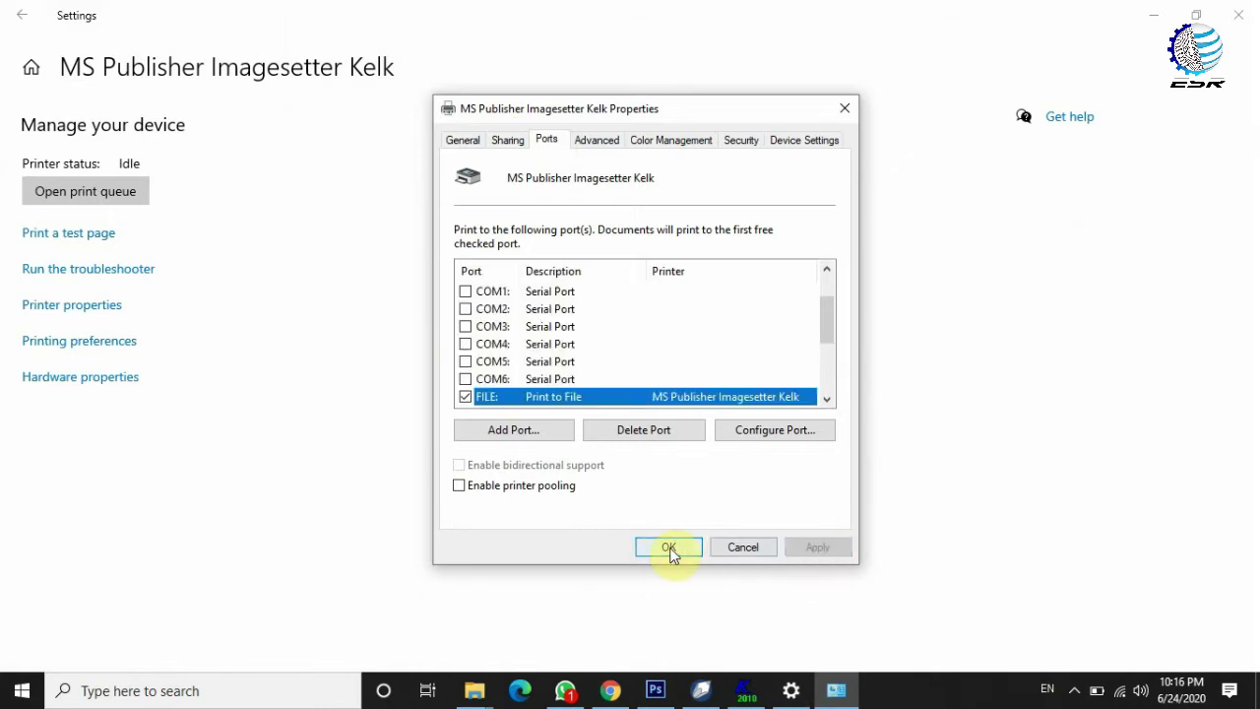
click(670, 548)
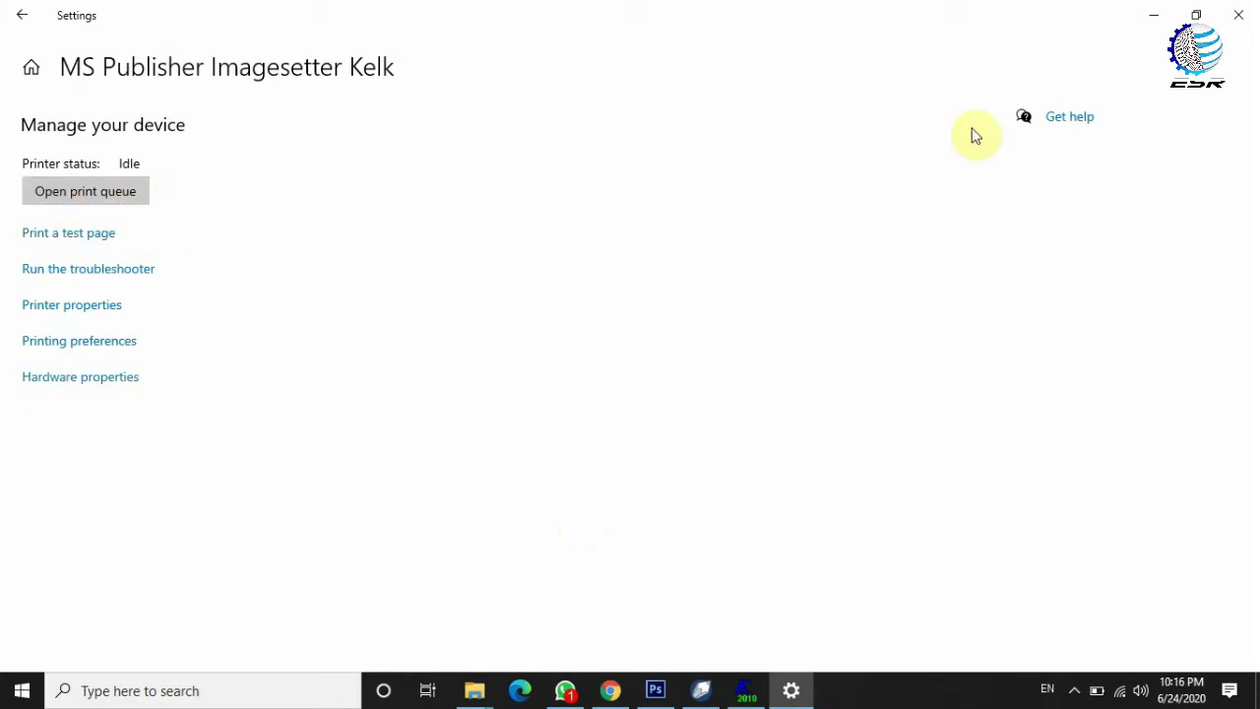
click(22, 15)
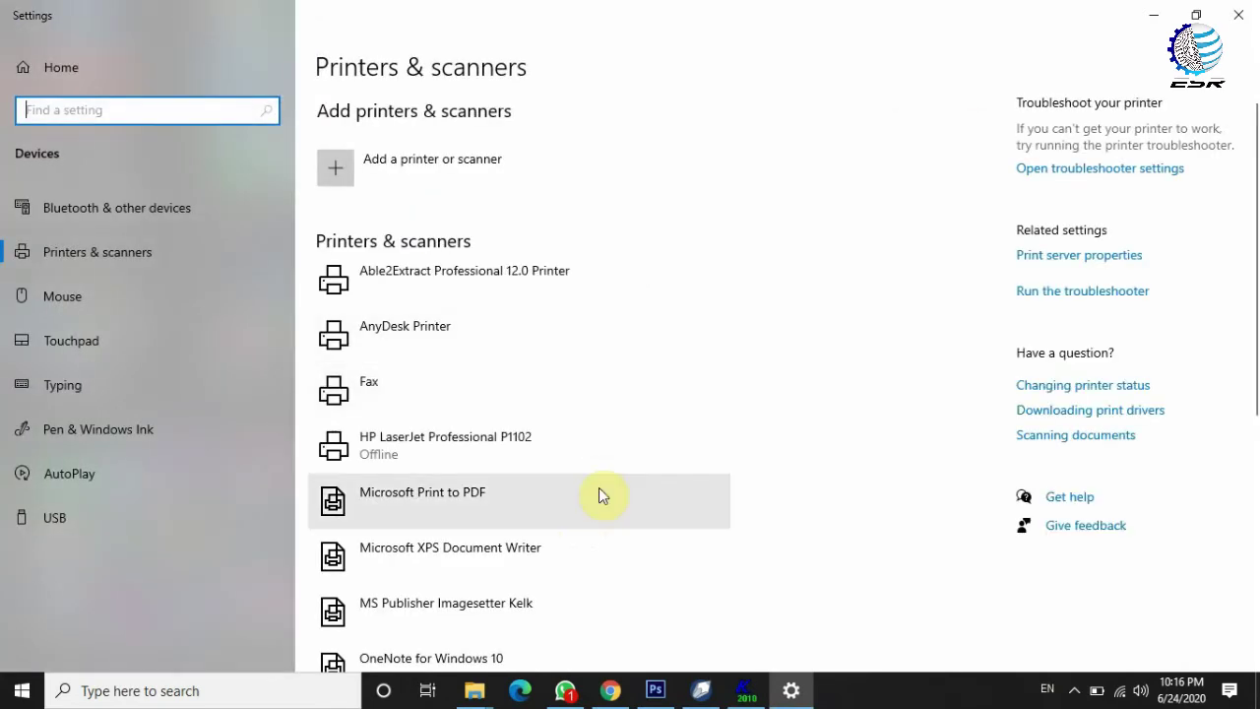
scroll(689, 414, down, 3)
Close Settings and choose MS Publisher Imagesetter Kelk as the printer in Kelk's Print dialog
click(1238, 14)
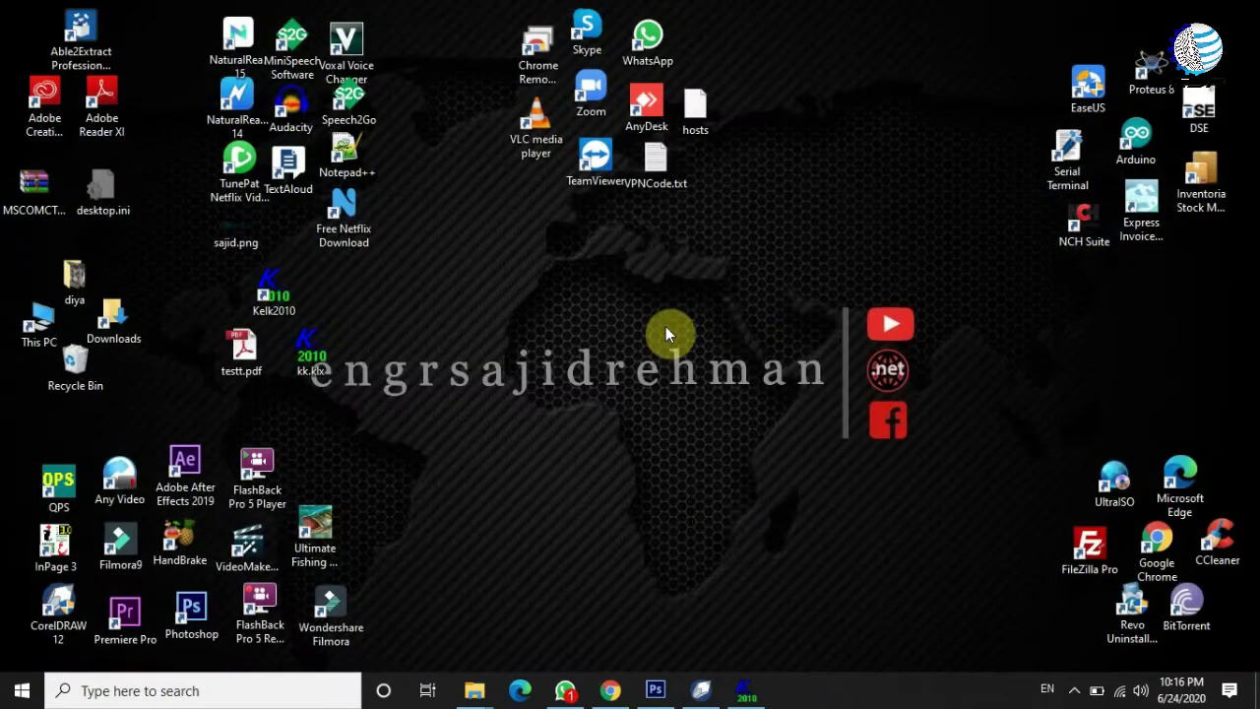
click(745, 689)
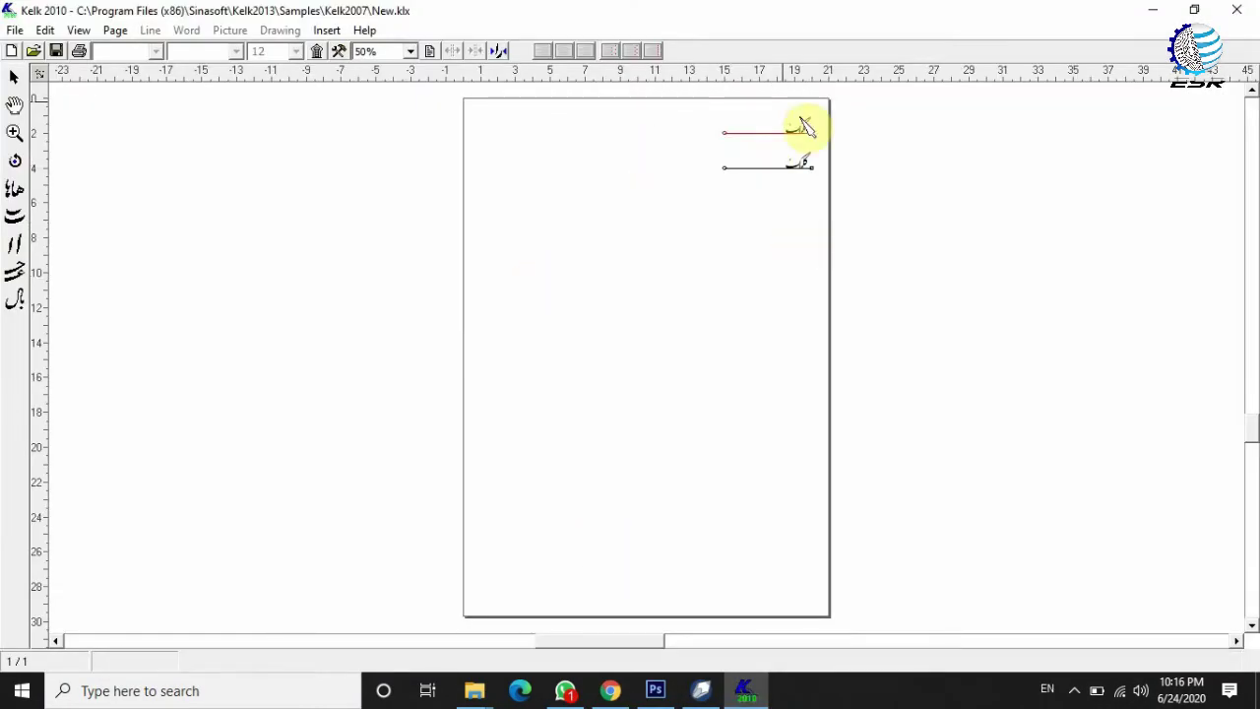
mouse_move(800, 120)
mouse_down()
mouse_move(782, 179)
mouse_move(723, 197)
mouse_up()
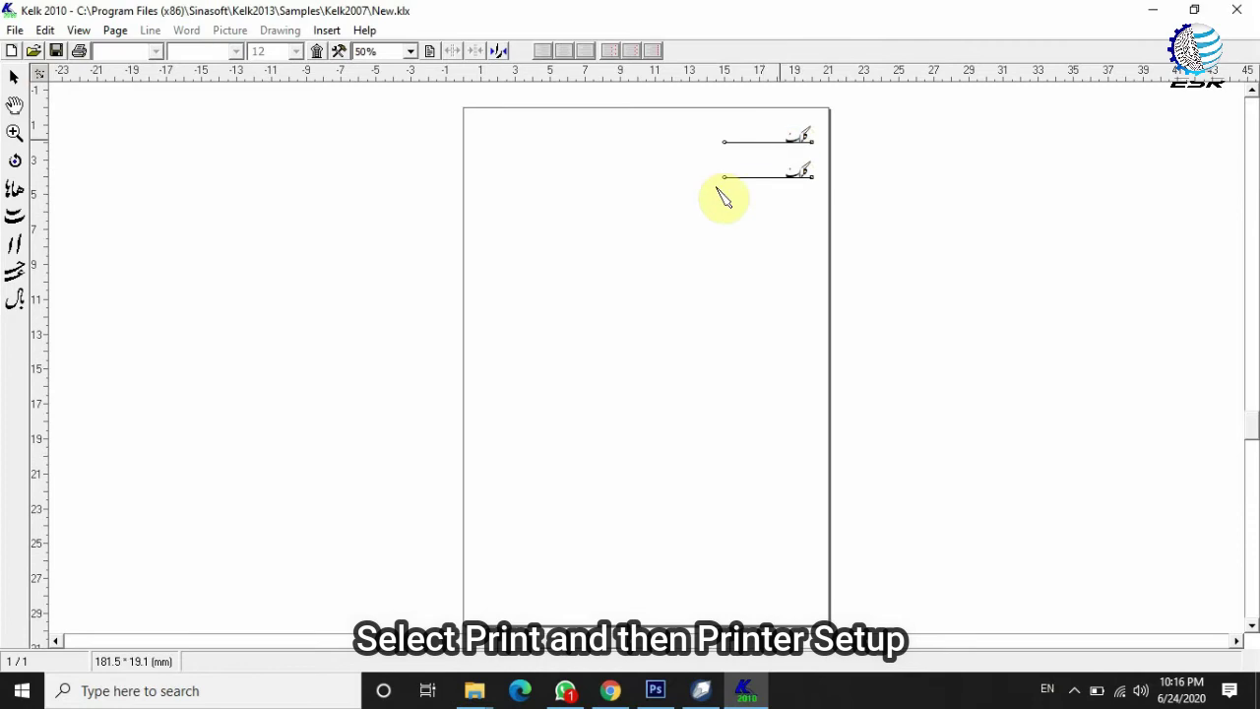
click(16, 35)
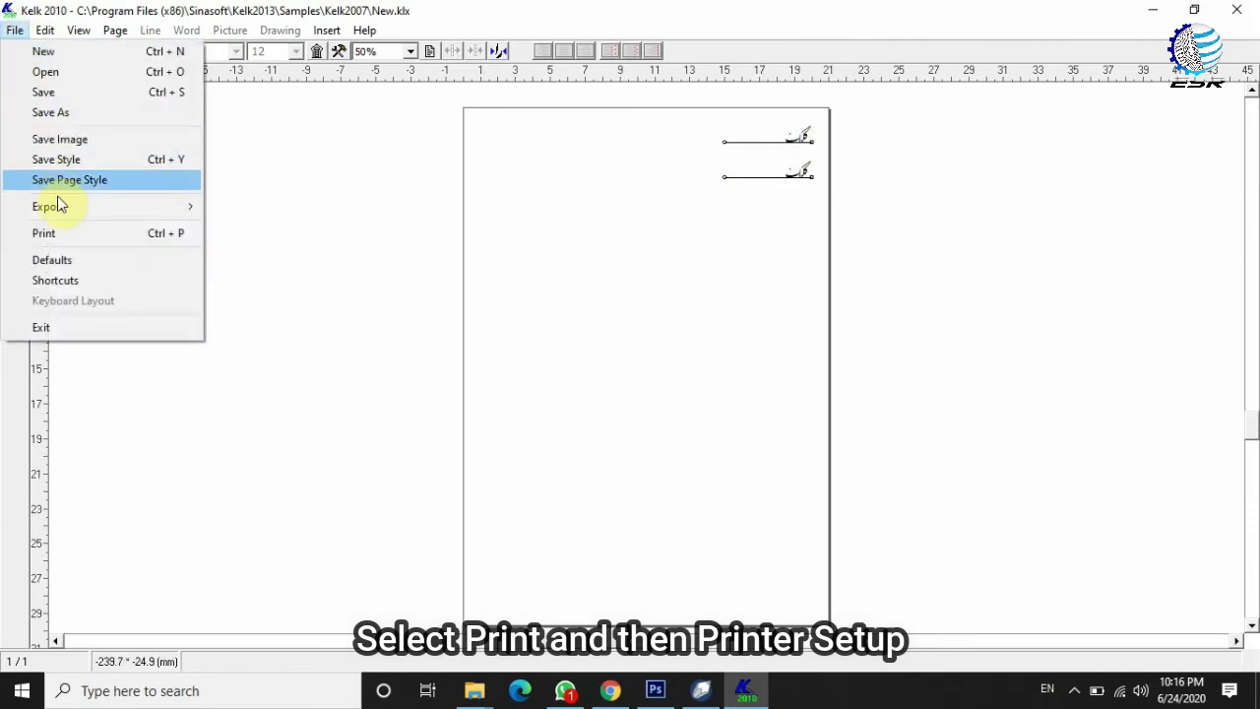
click(56, 234)
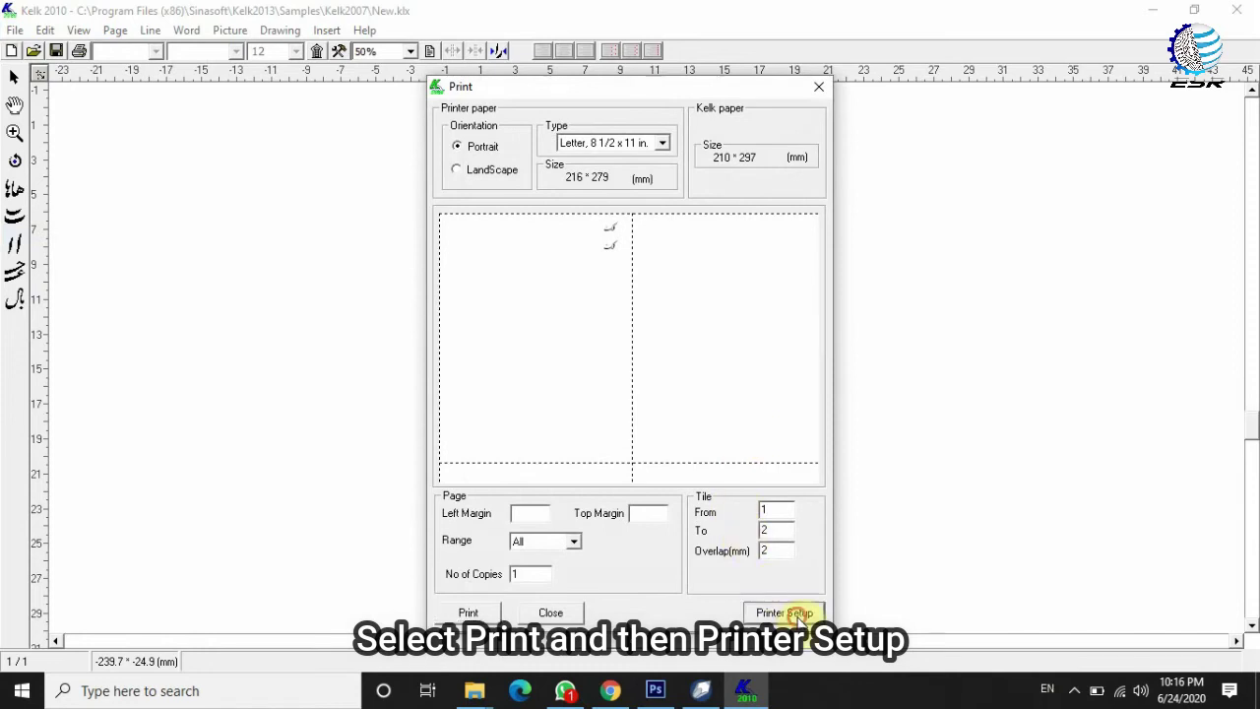
click(798, 613)
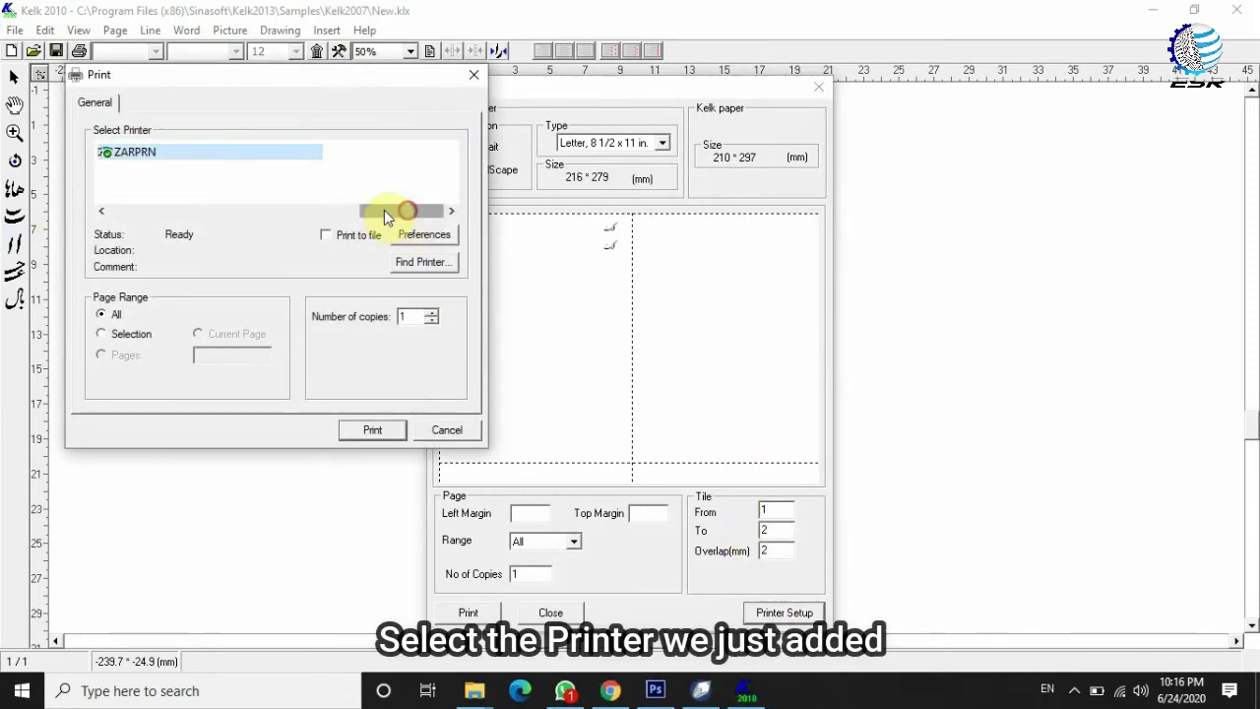
drag(398, 211, 119, 211)
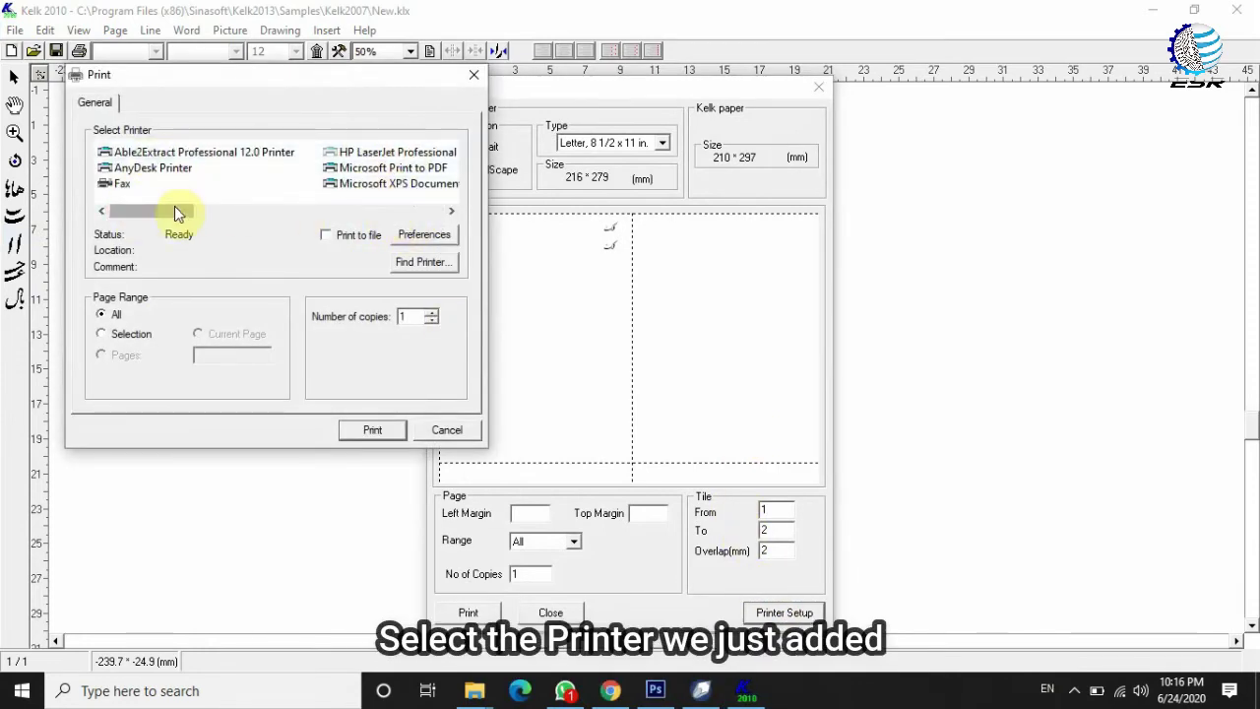
drag(207, 217, 325, 211)
click(249, 154)
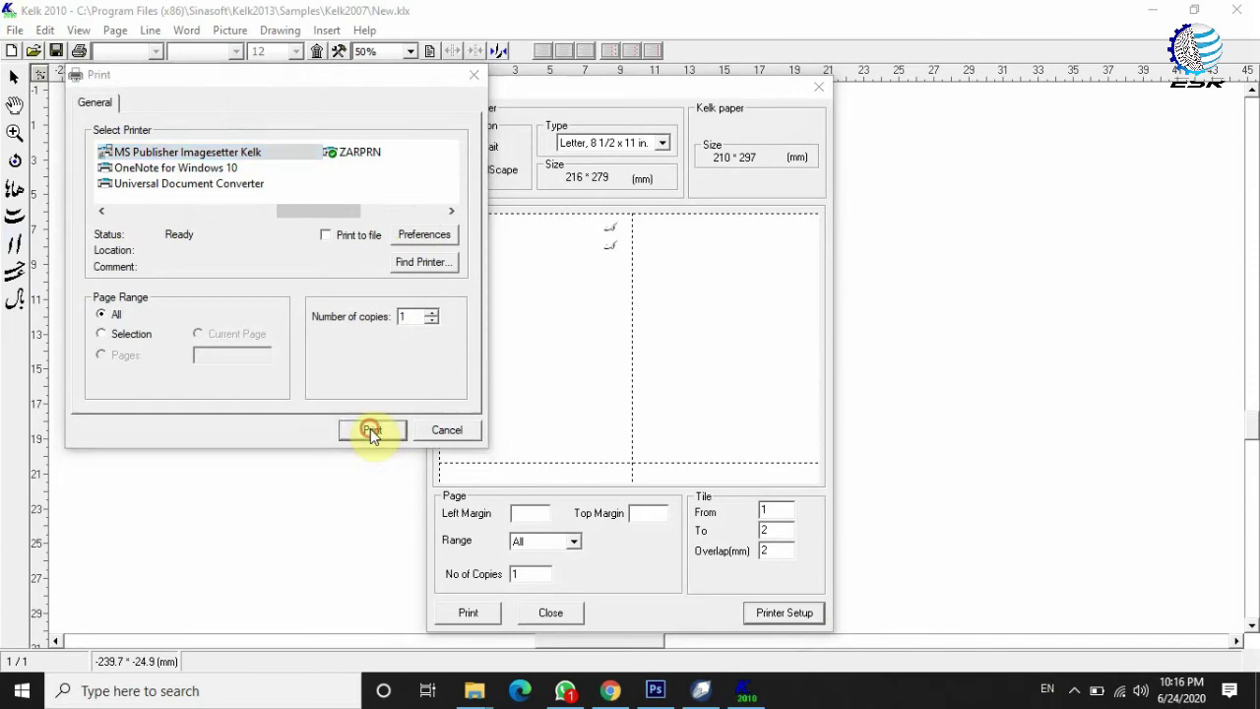
click(372, 432)
Print the calligraphy page to a Desktop printer file named 'test'
click(472, 610)
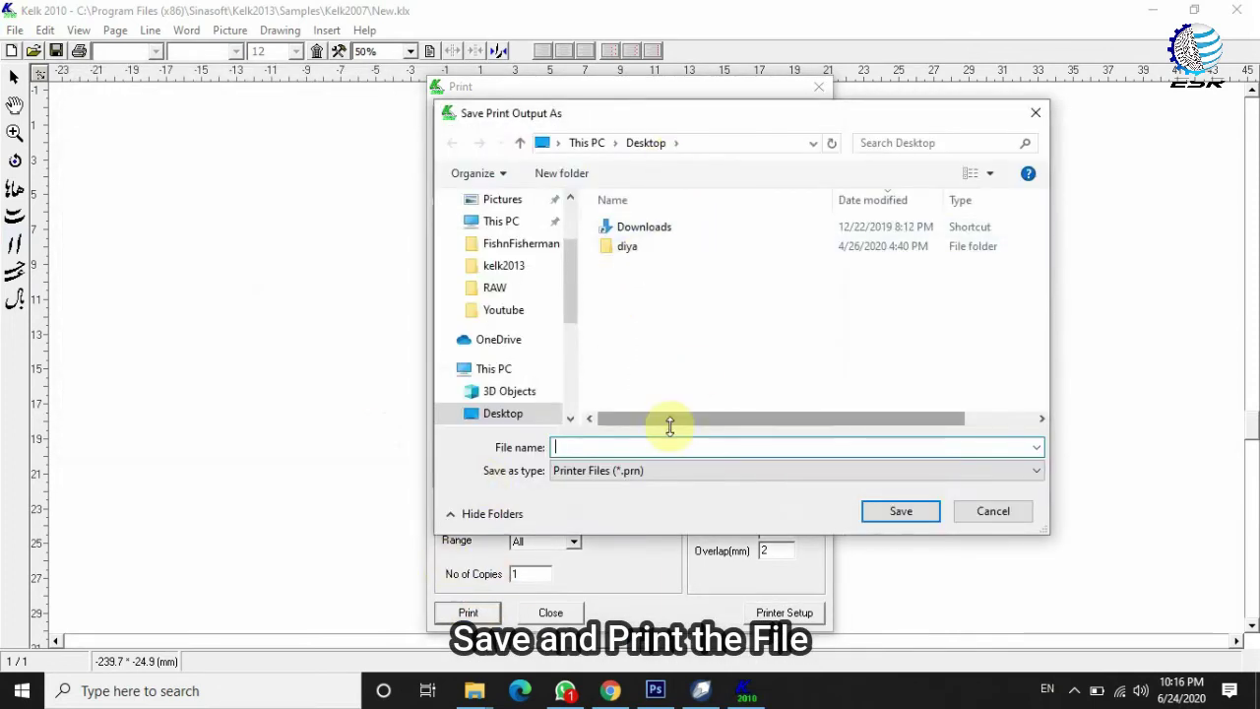
text(test)
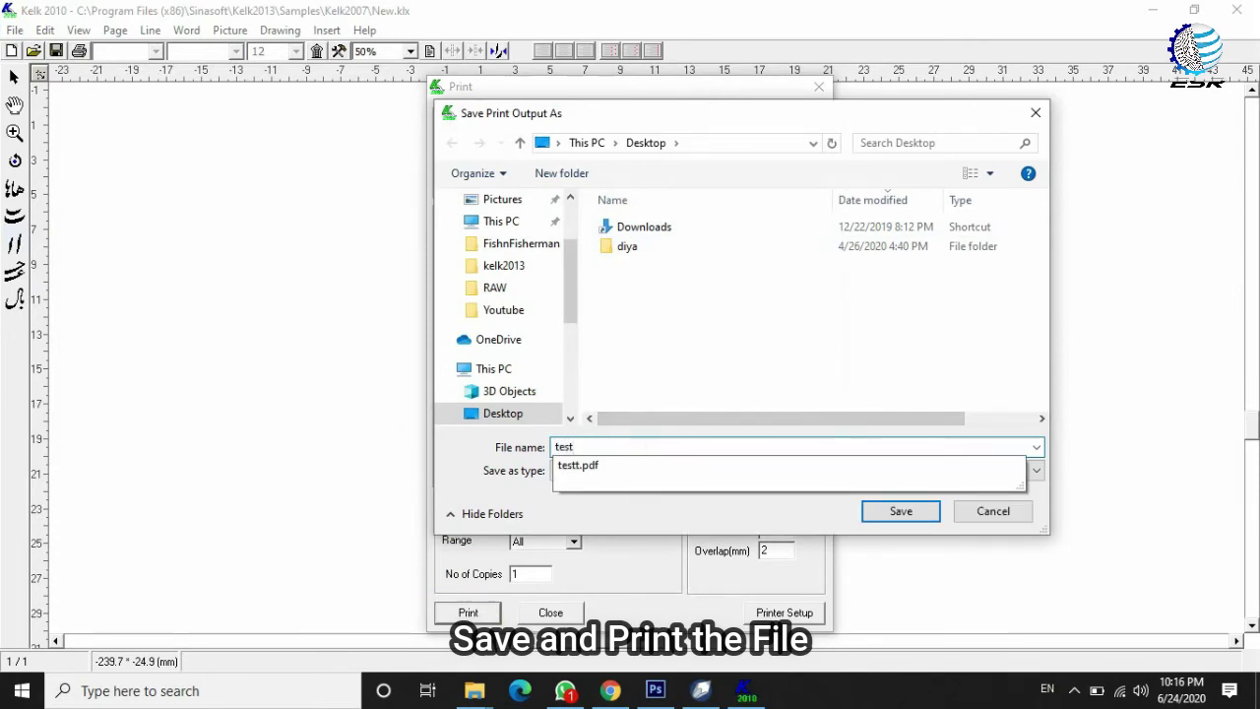
double_click(592, 447)
click(904, 511)
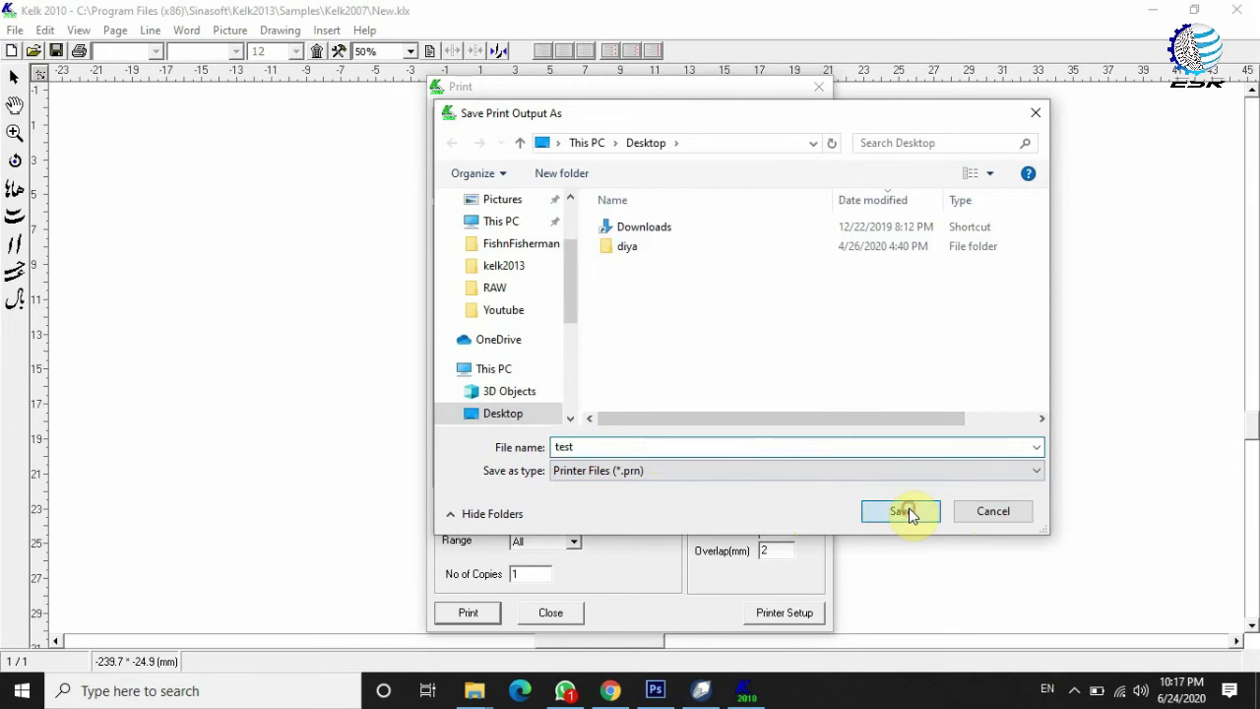
Hide Kelk, restore CorelDRAW 12, and start a new blank drawing
click(1151, 12)
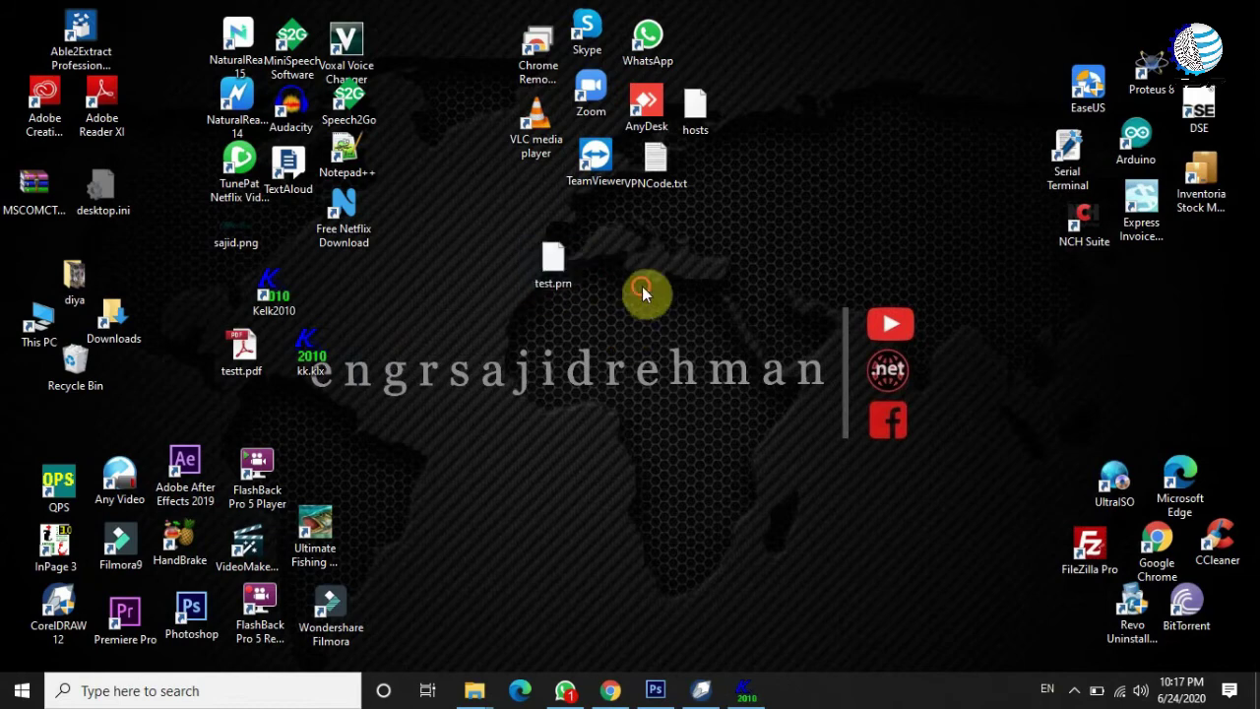
click(713, 697)
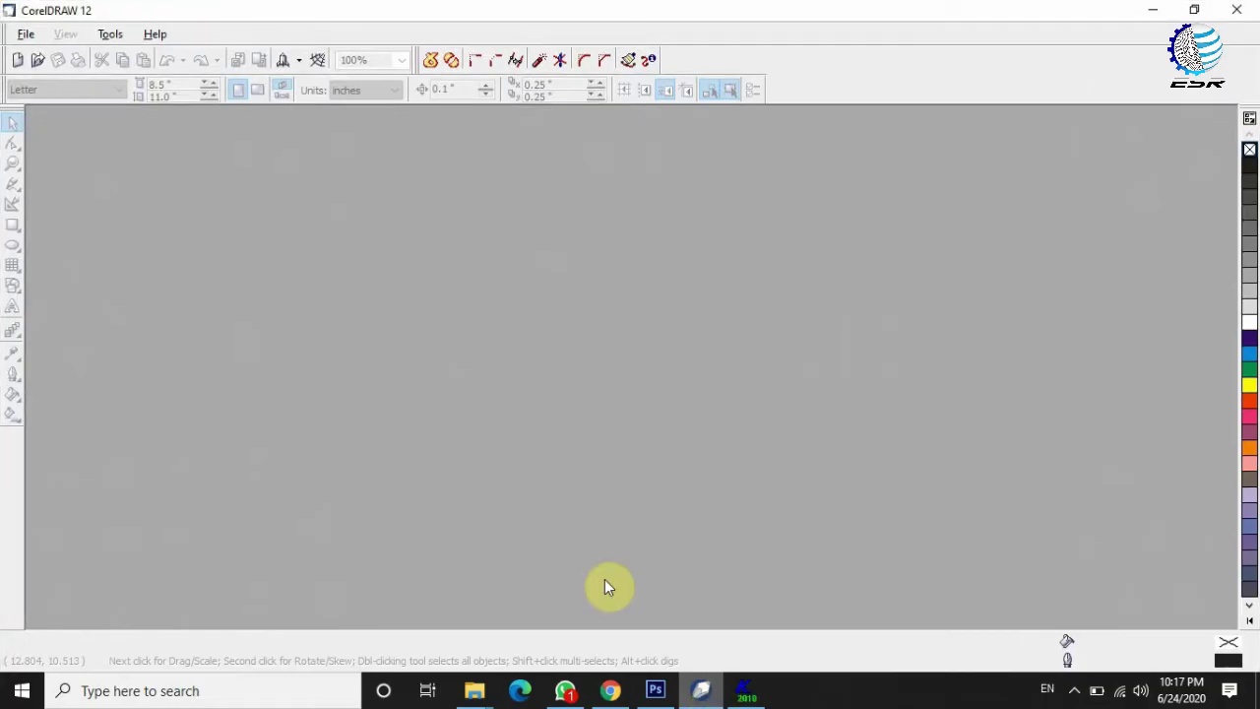
key(ctrl+n)
click(43, 33)
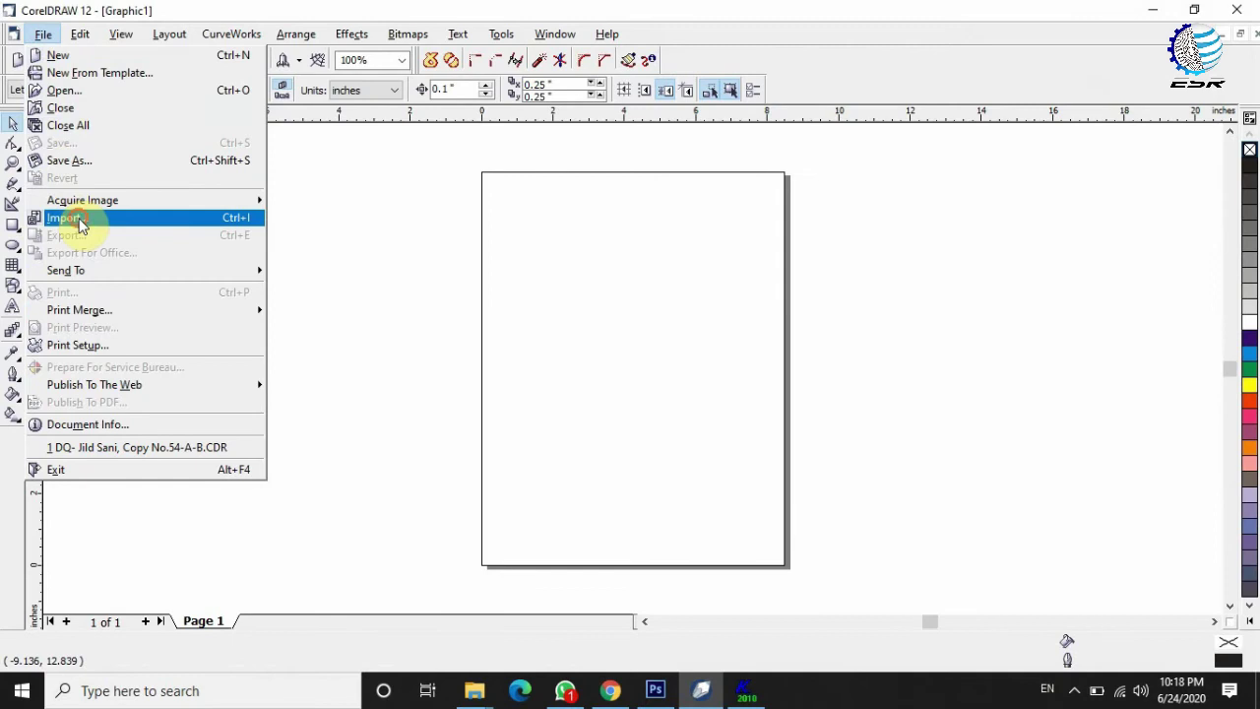
Import test.prn from the Desktop with text as curves and place it on the page
click(82, 219)
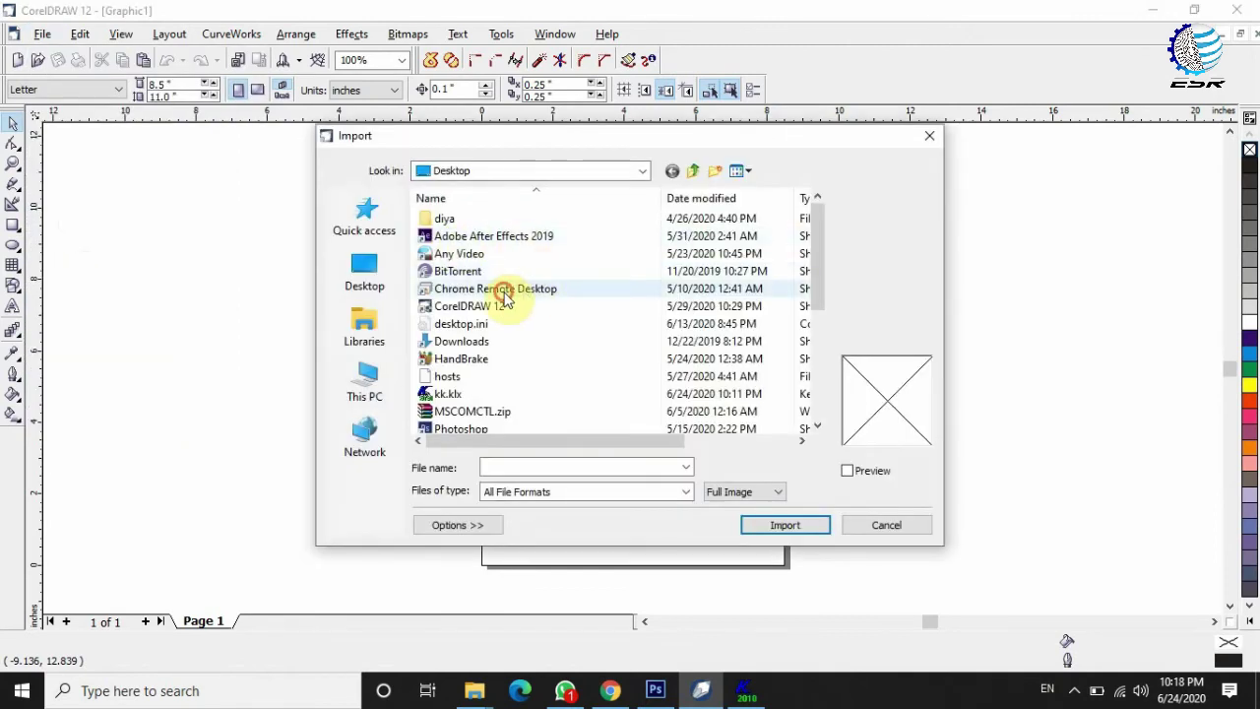
click(507, 290)
scroll(507, 300, down, 4)
click(512, 289)
click(807, 535)
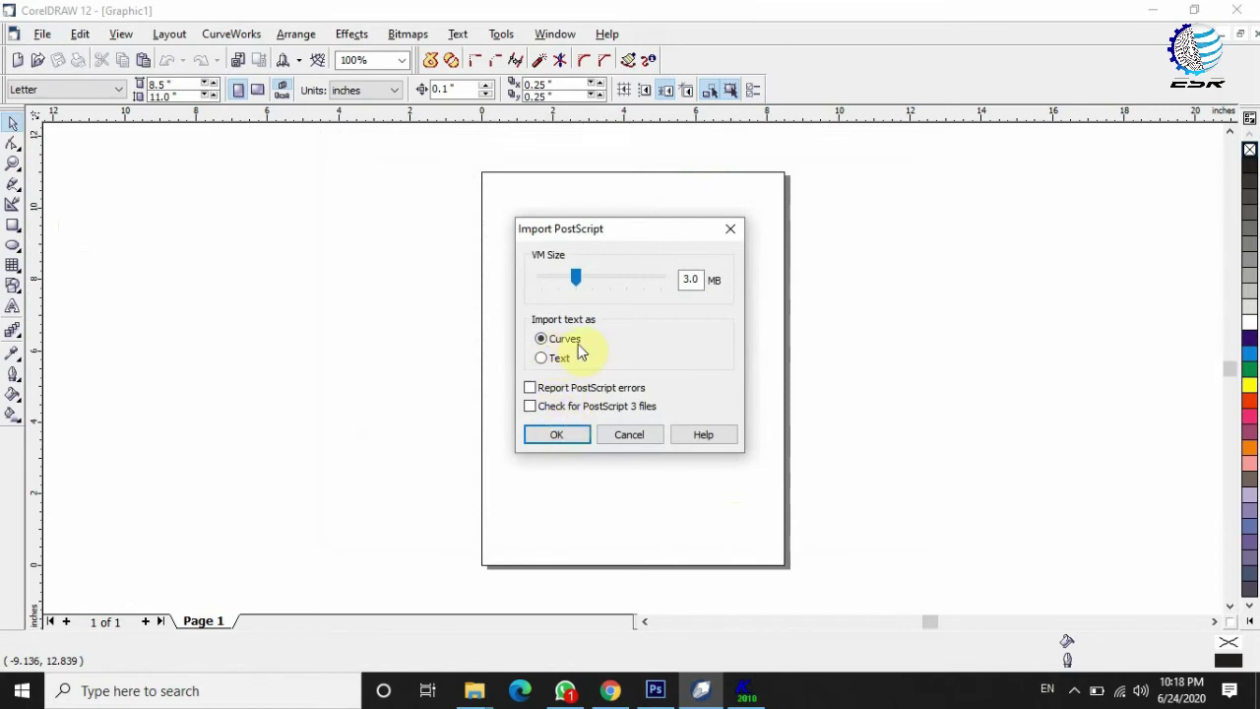
click(552, 438)
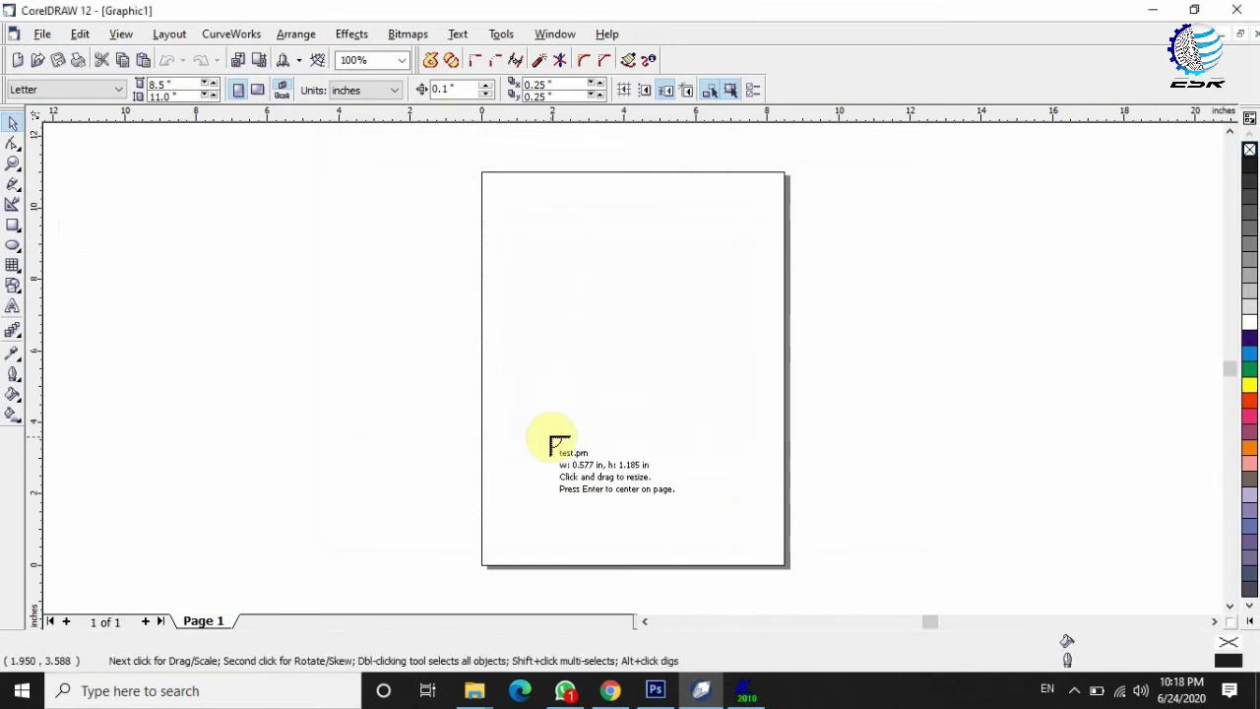
click(512, 239)
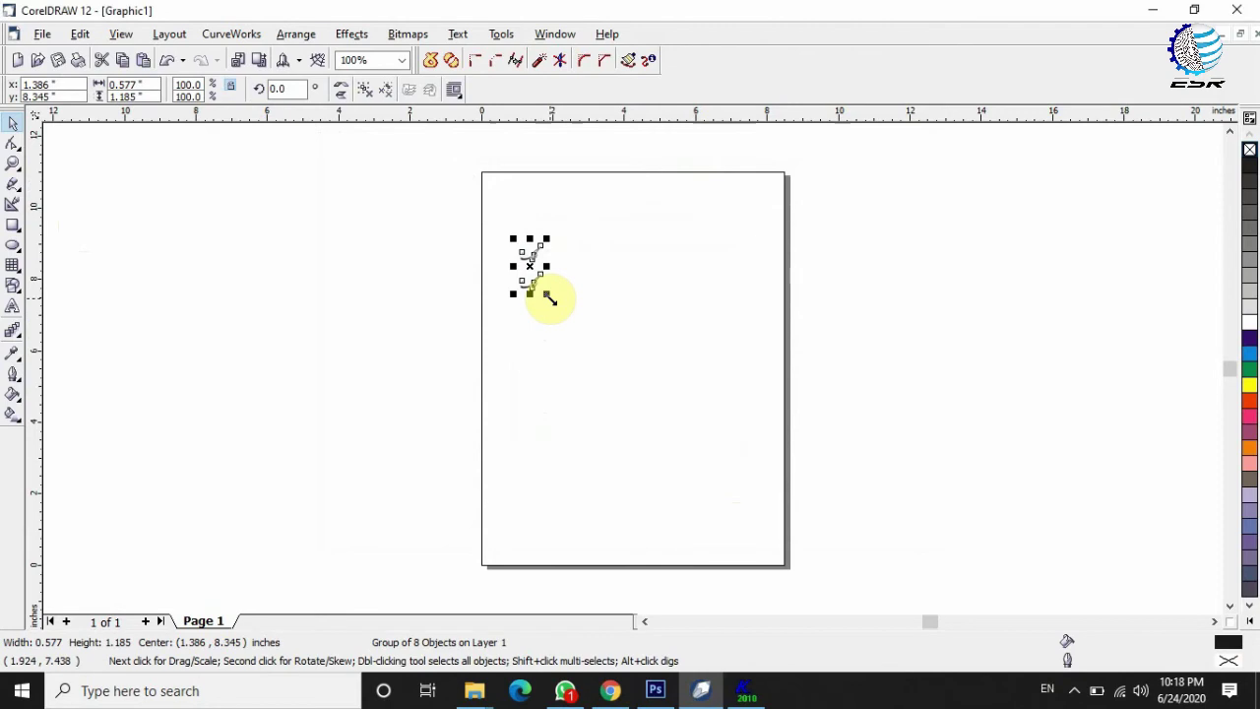
Enlarge the imported calligraphy to fill the page and shift it up and right
drag(546, 294, 711, 495)
click(631, 200)
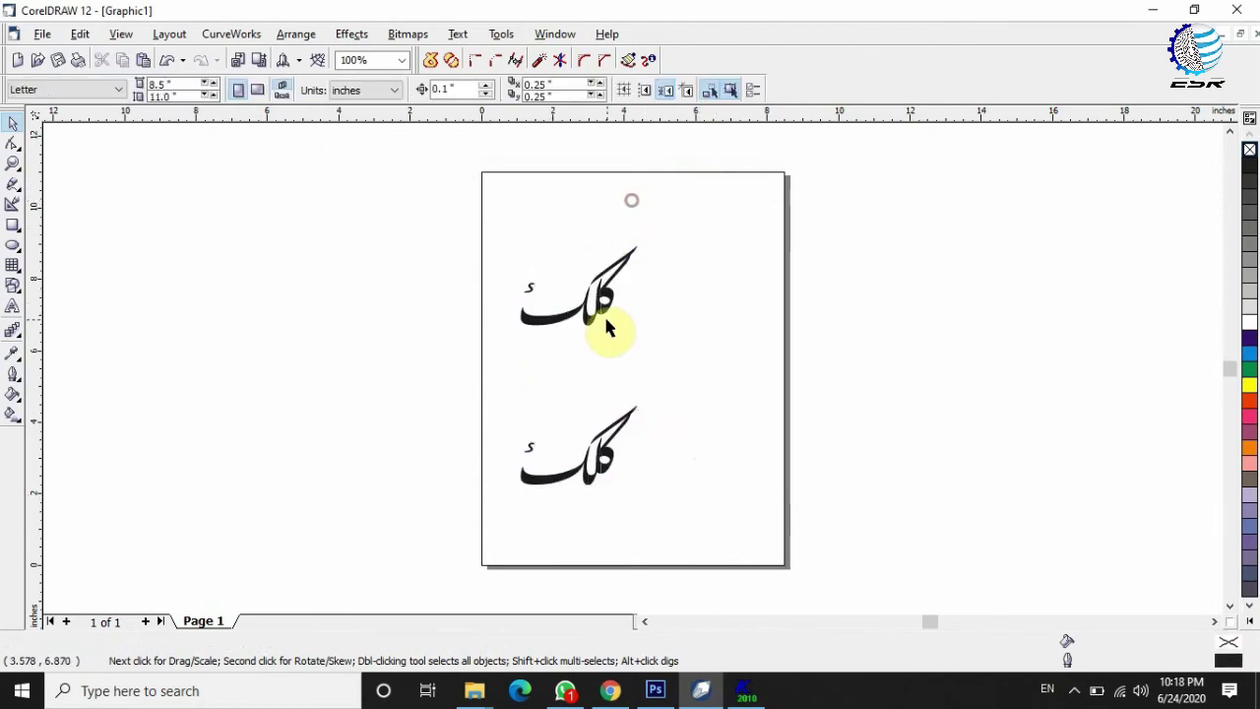
drag(620, 288, 673, 246)
click(750, 402)
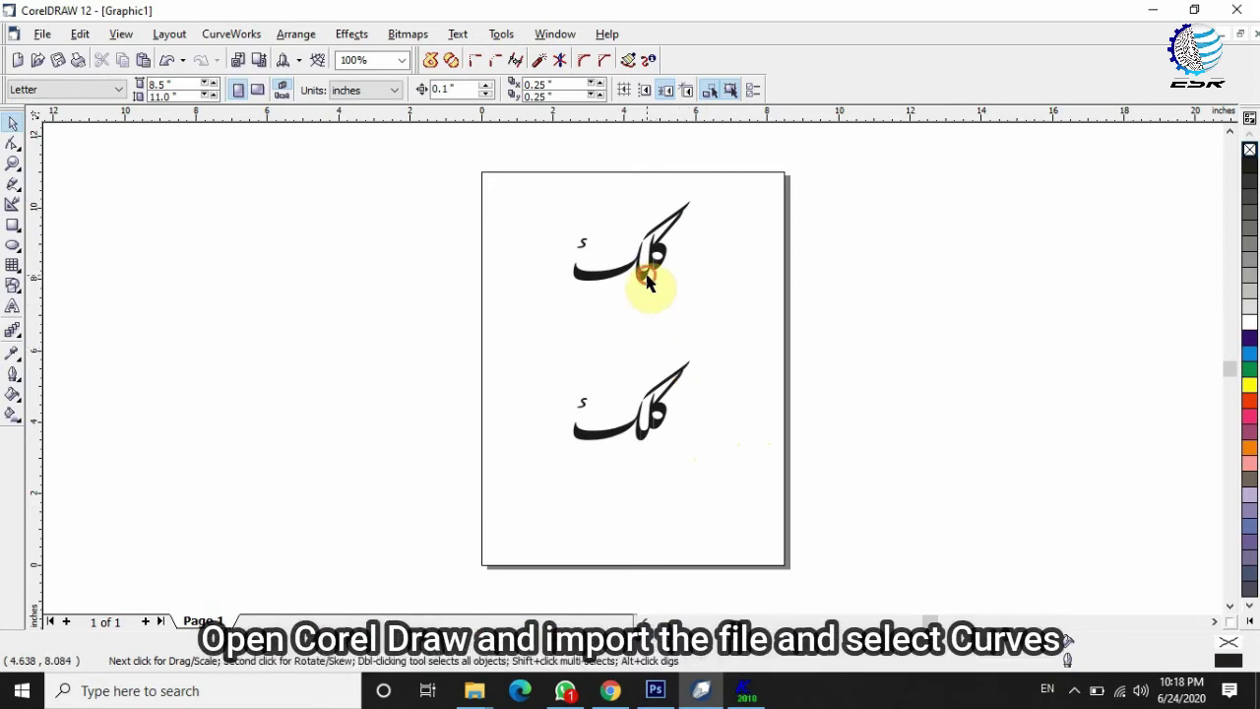
Fill both calligraphy words red, then Ungroup All into separate pieces
click(653, 267)
click(1248, 411)
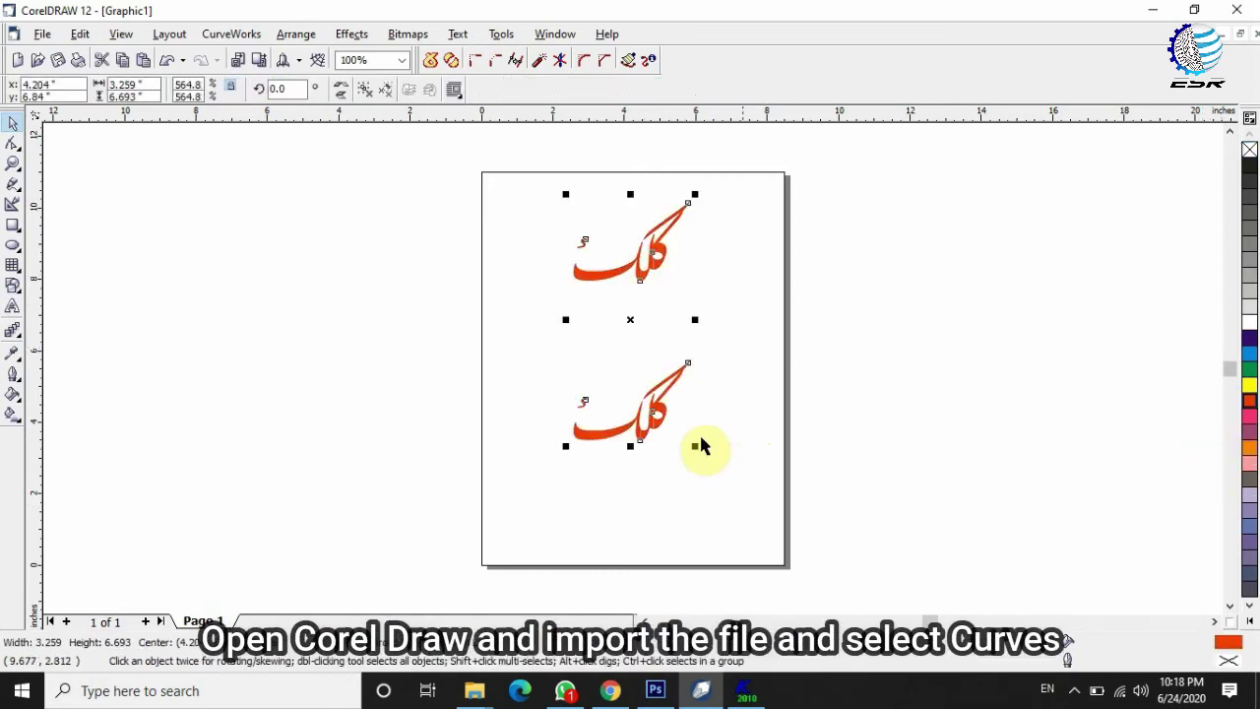
click(715, 373)
click(661, 274)
right_click(658, 264)
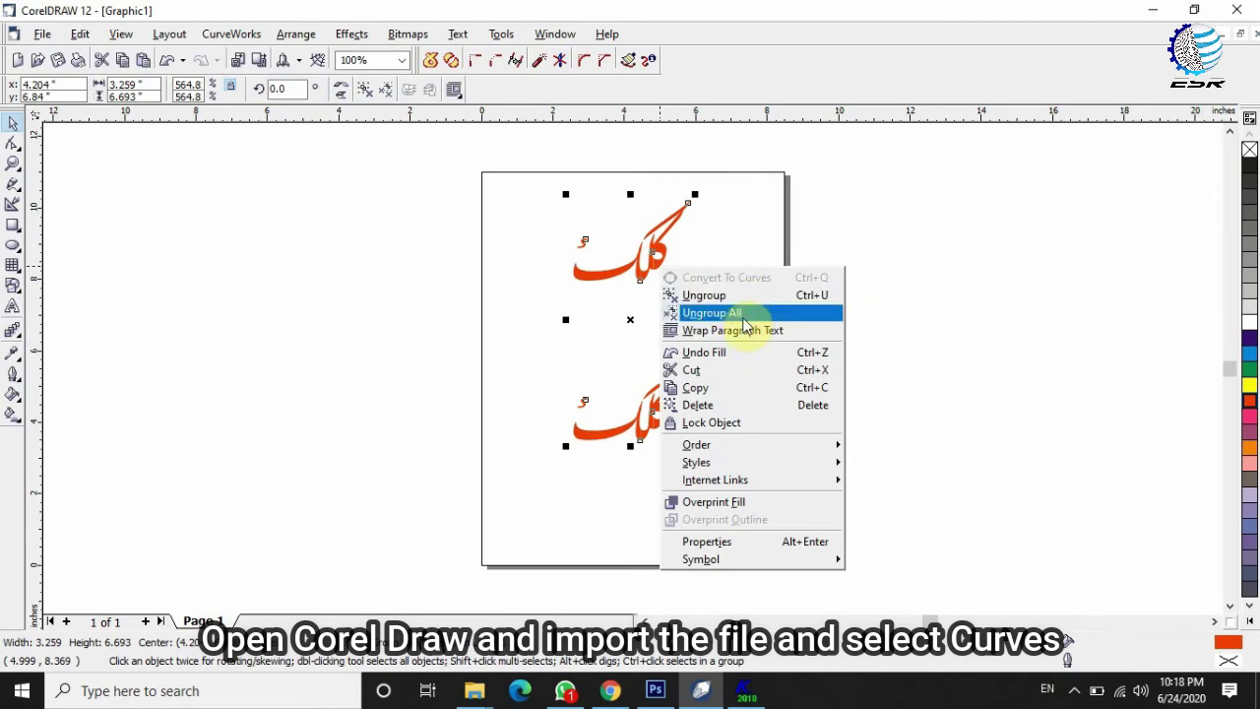
click(740, 313)
click(728, 246)
Select the individual word pieces and colour the lower word's inner piece dark purple
click(641, 285)
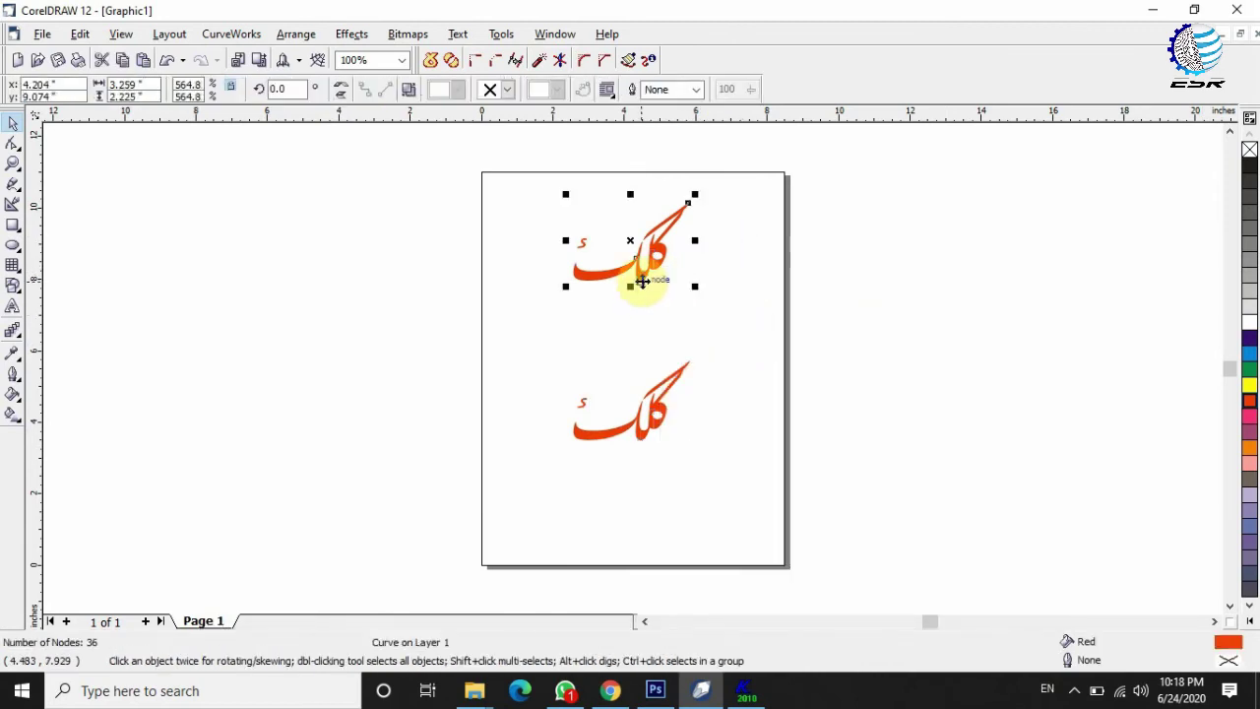
click(645, 282)
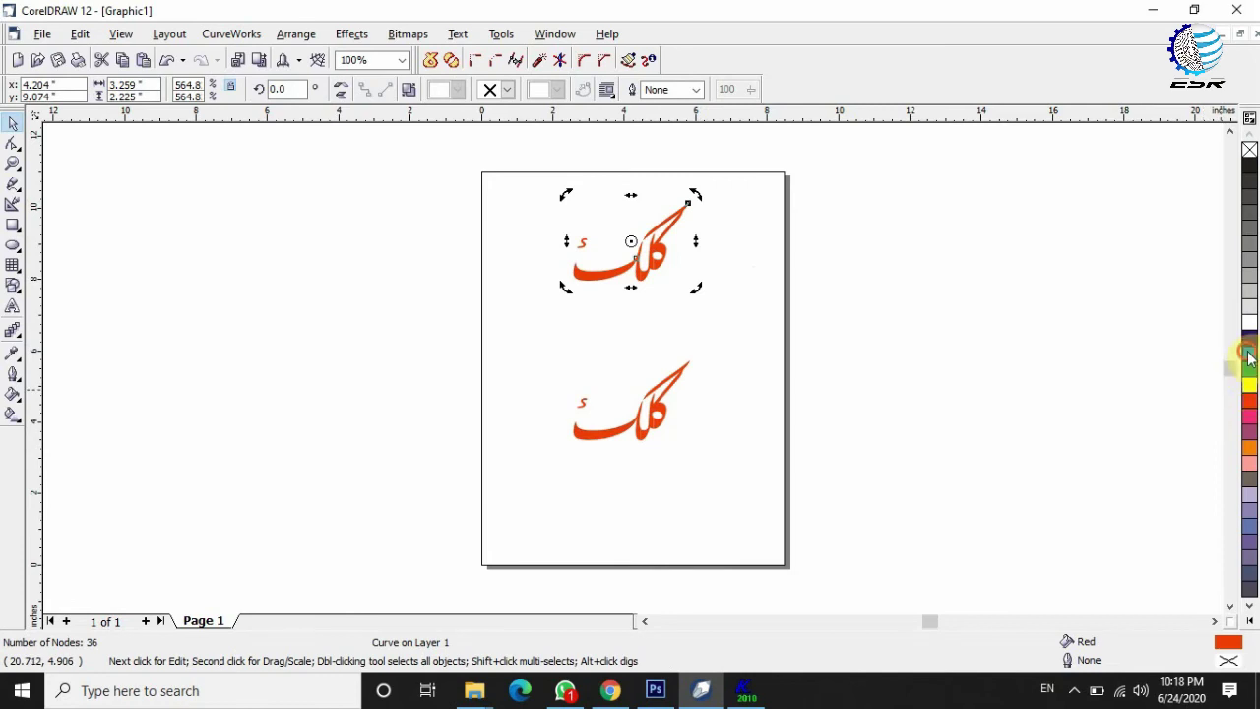
click(657, 274)
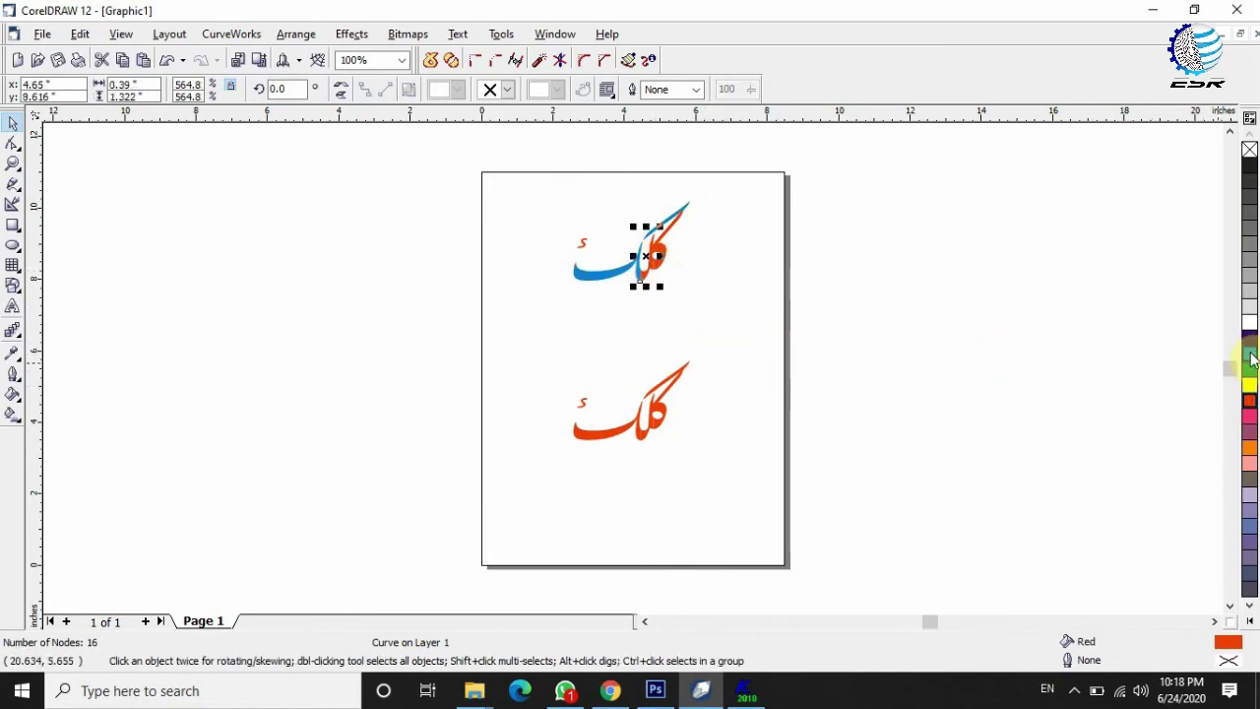
click(732, 371)
click(645, 438)
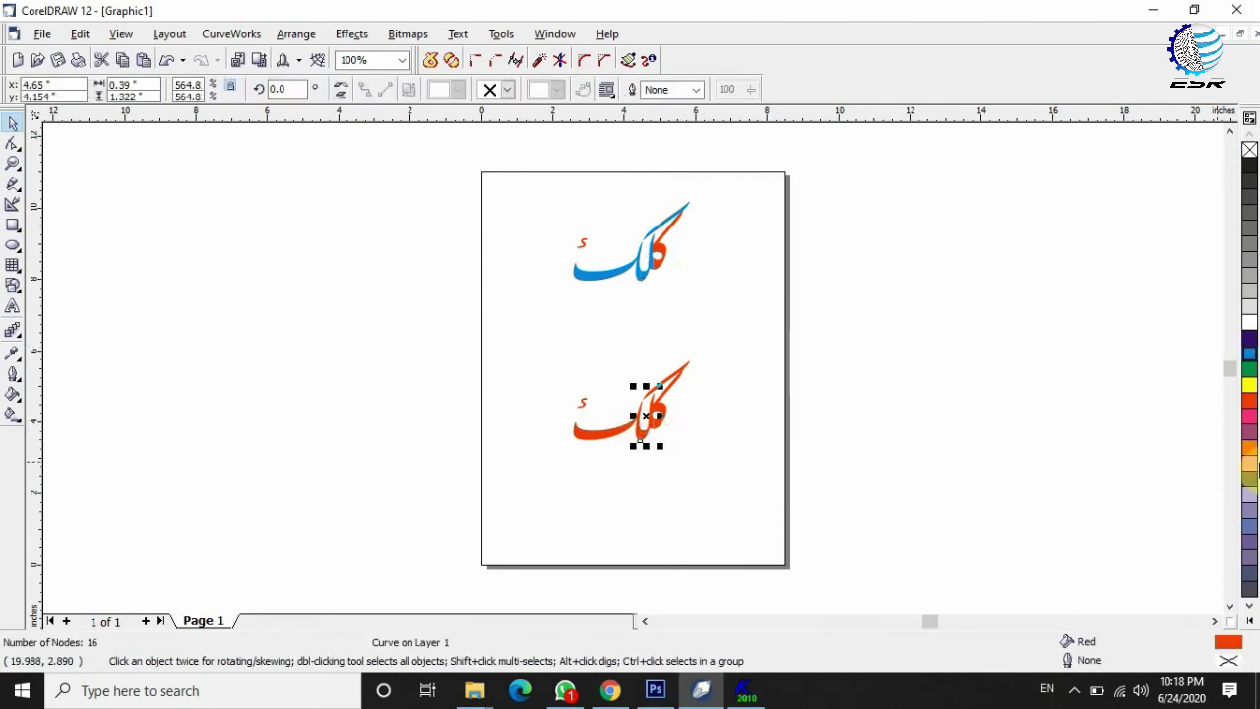
click(594, 440)
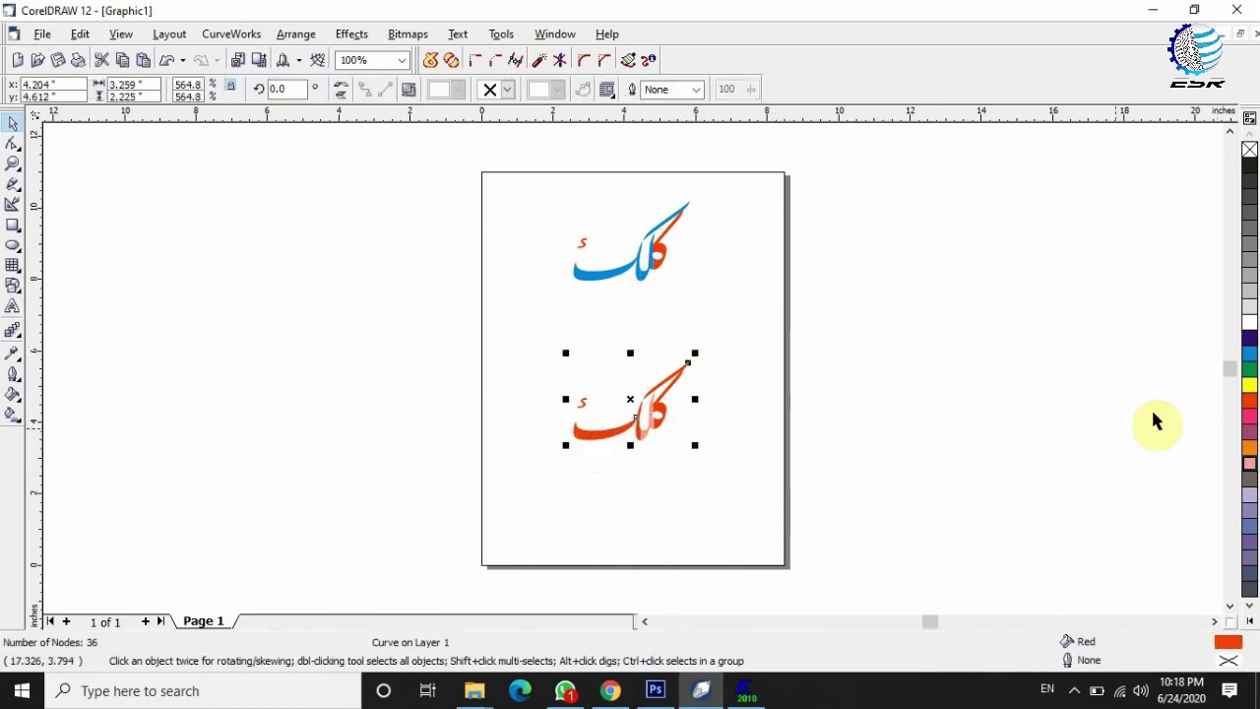
click(879, 399)
click(659, 409)
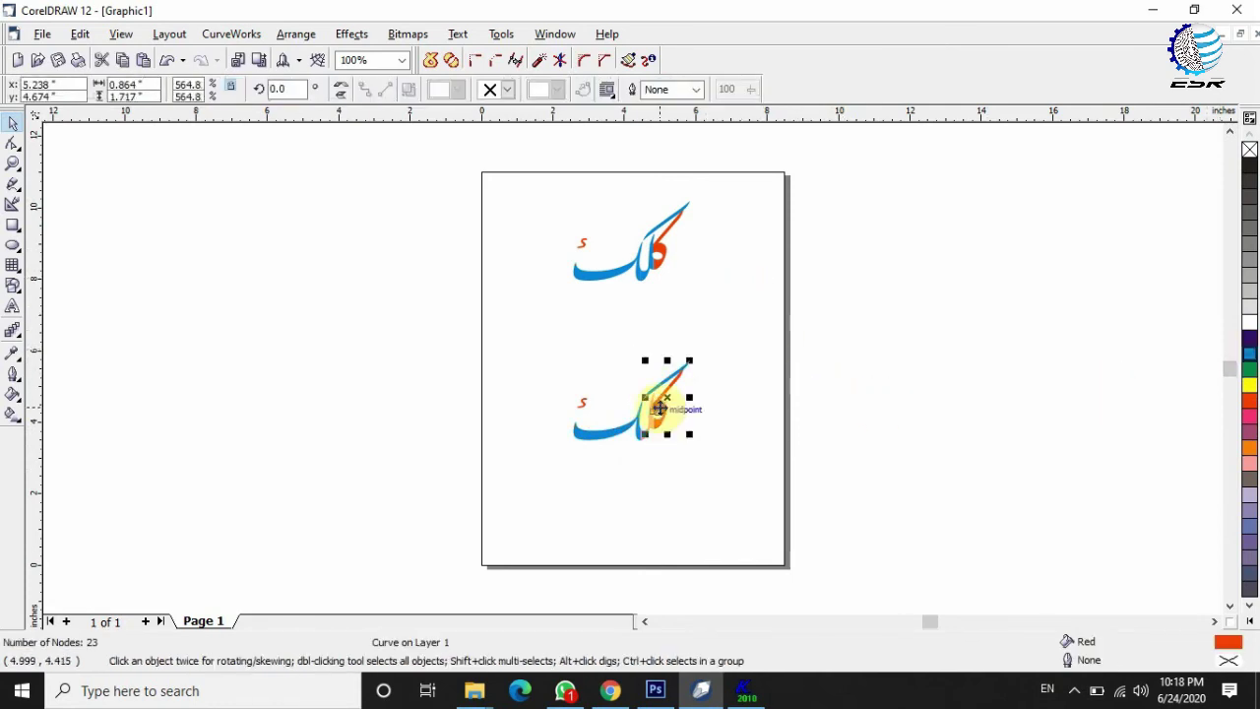
click(1250, 350)
click(817, 423)
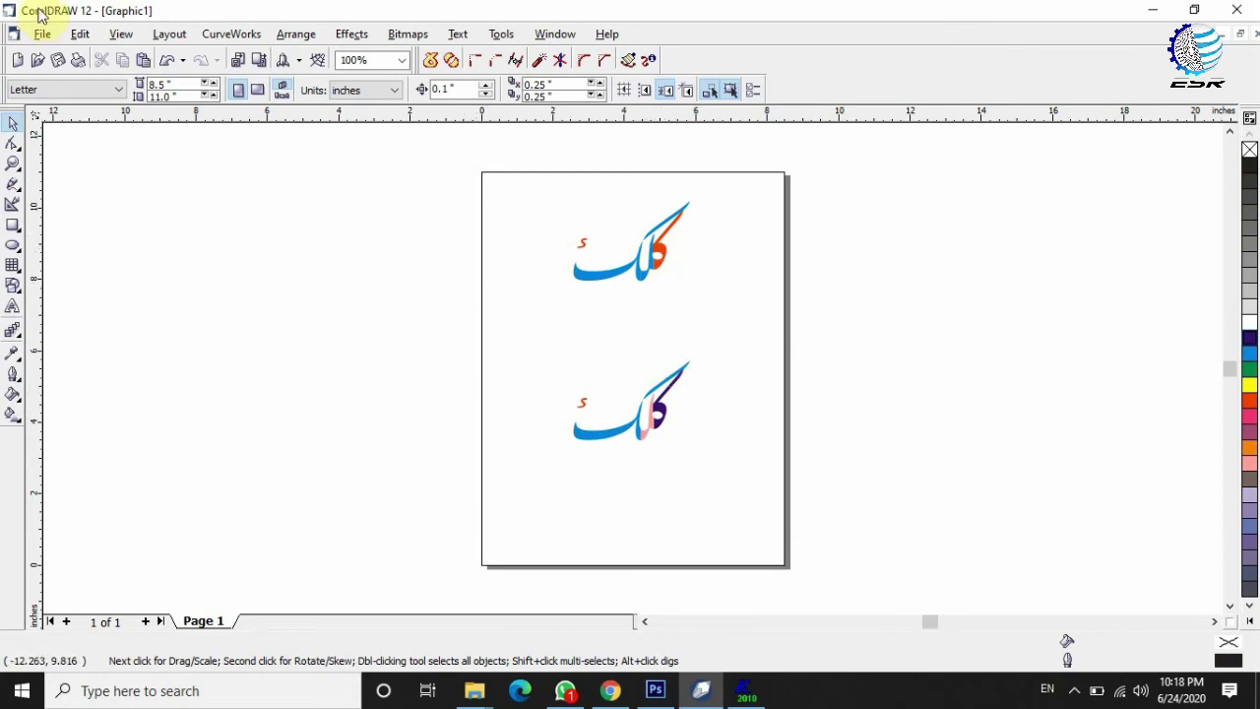
Start Save As and set the file type to CDR - CorelDRAW
click(40, 35)
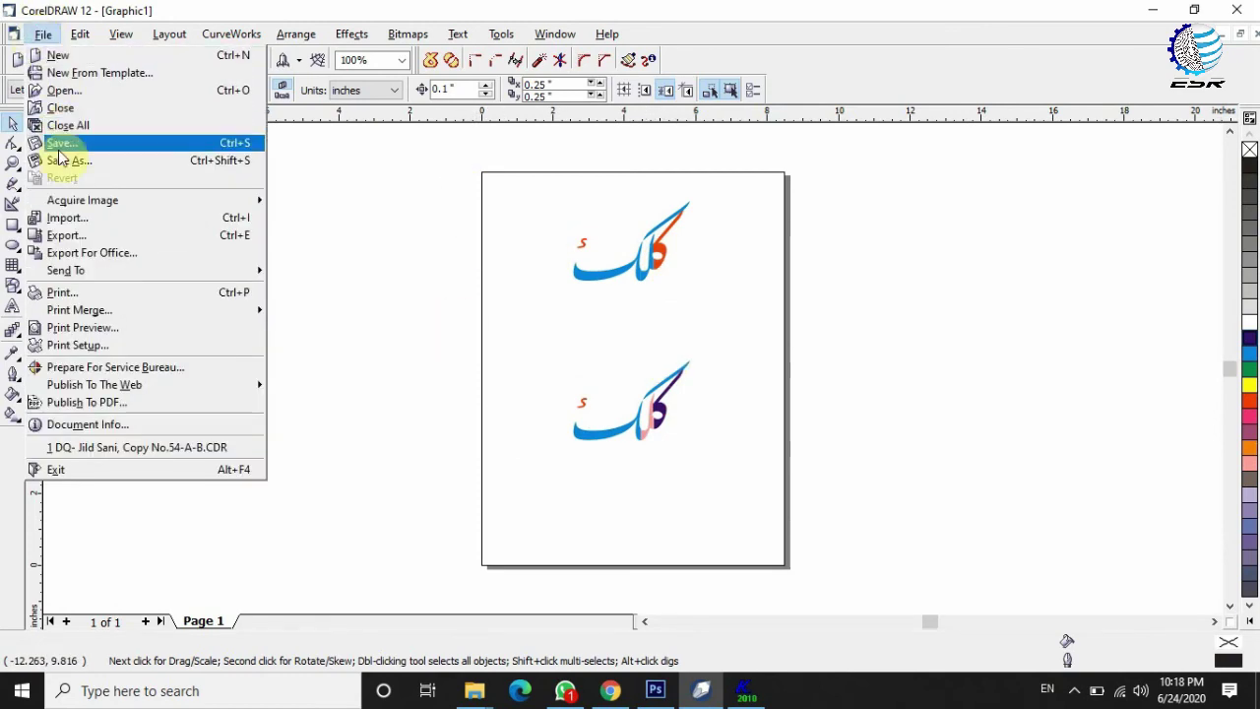
click(91, 165)
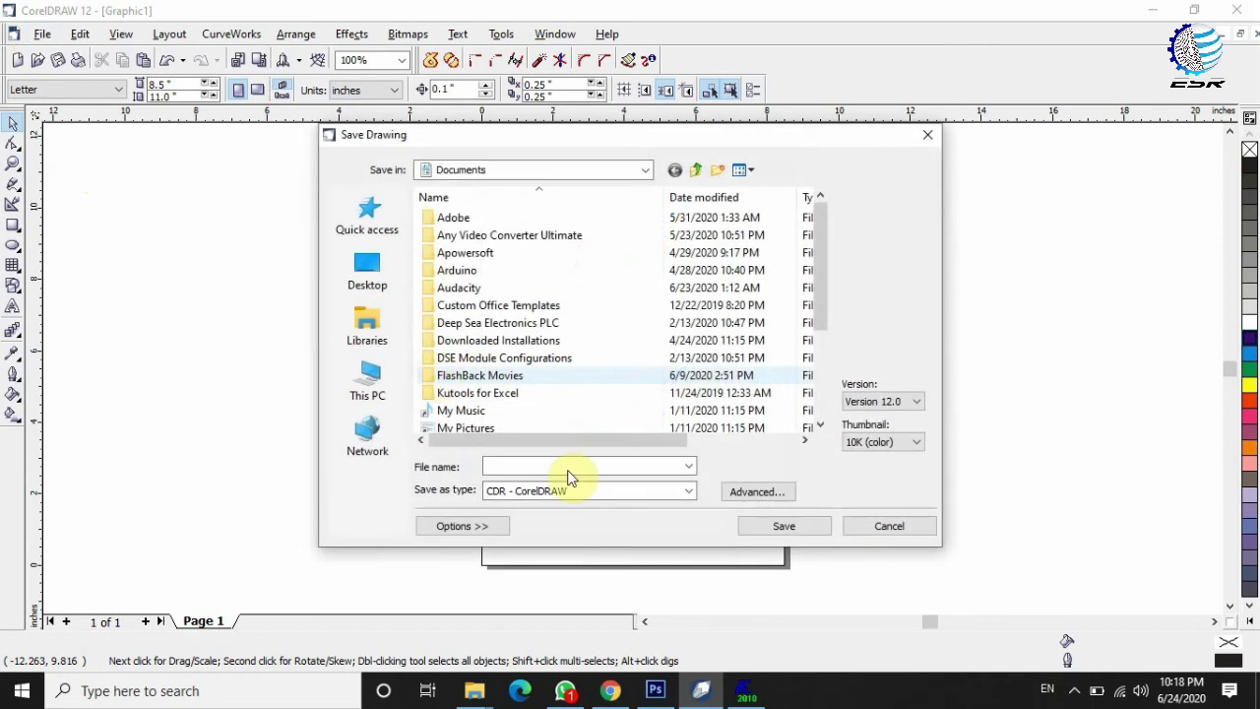
click(688, 490)
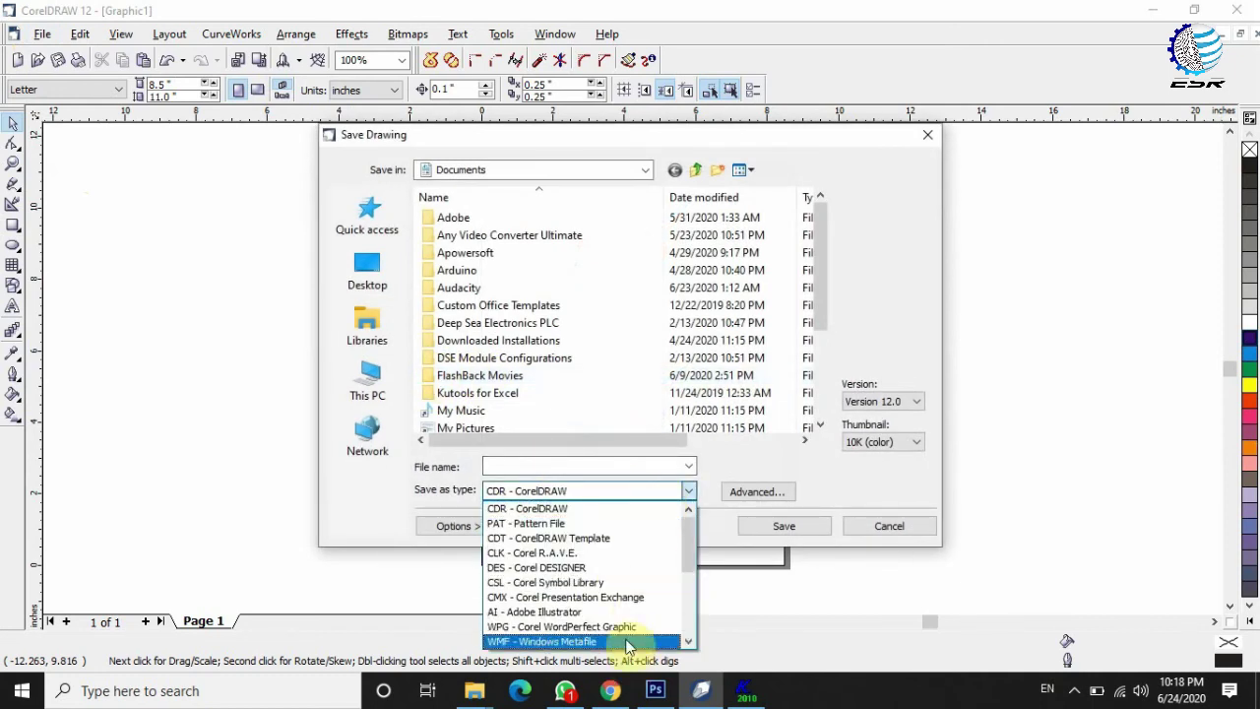
scroll(630, 581, down, 2)
scroll(630, 581, down, 1)
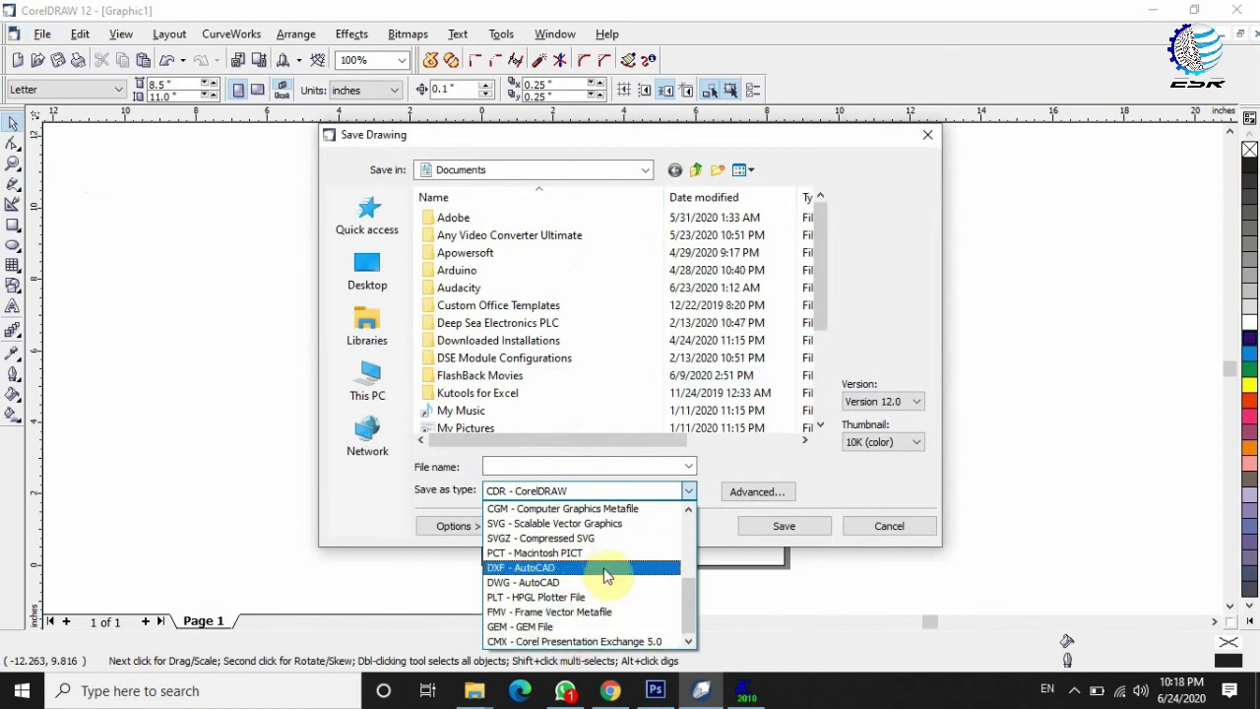
scroll(612, 552, up, 2)
scroll(612, 531, up, 2)
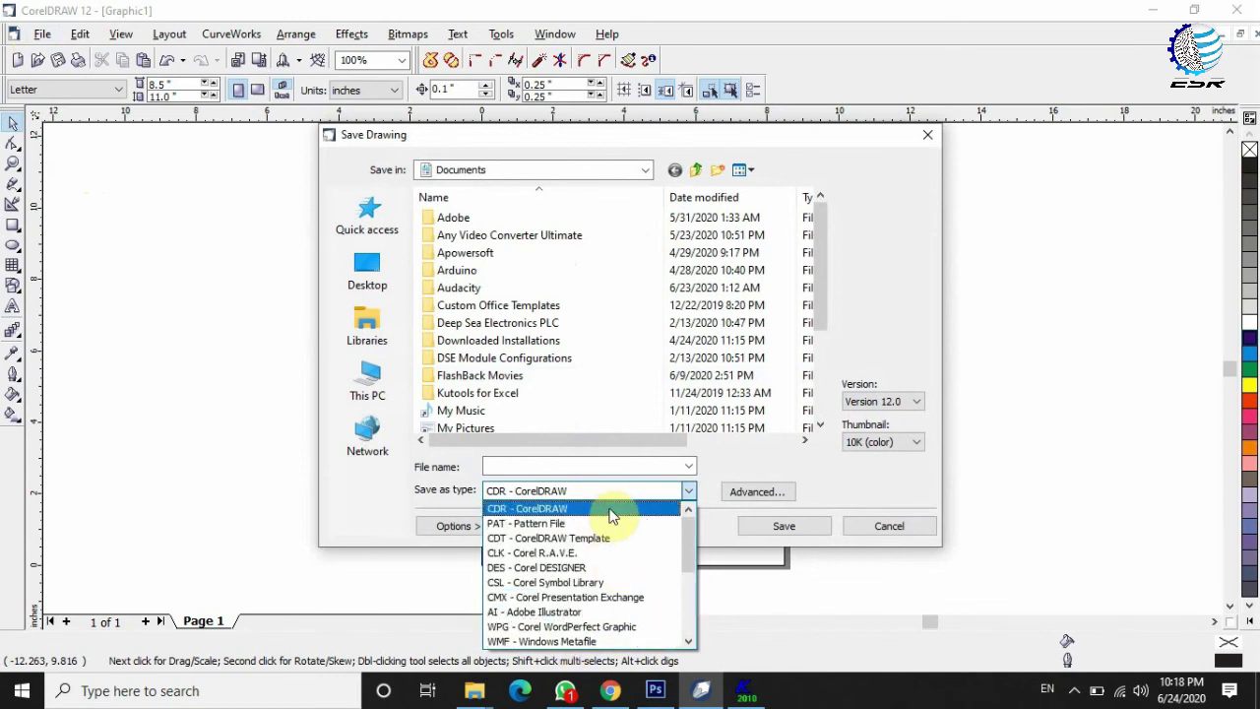
click(613, 510)
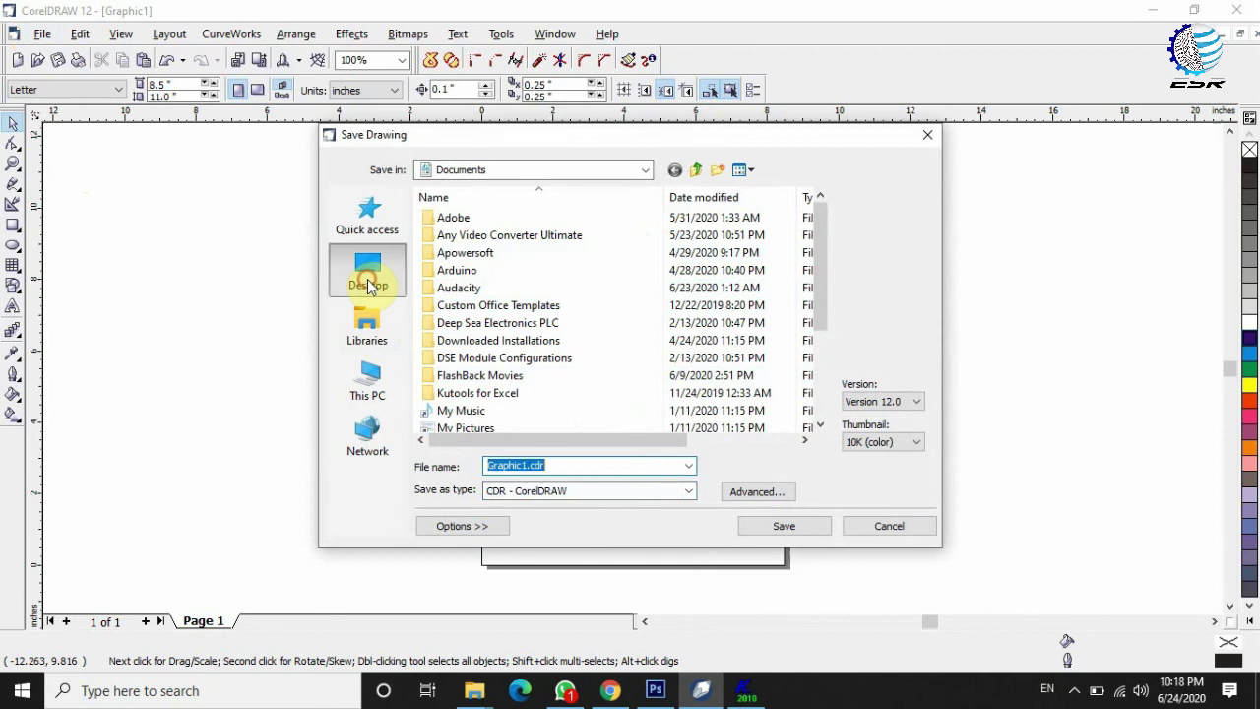
Save as Graphic1.cdr on the Desktop and move its icon next to test.prn
click(369, 281)
click(787, 528)
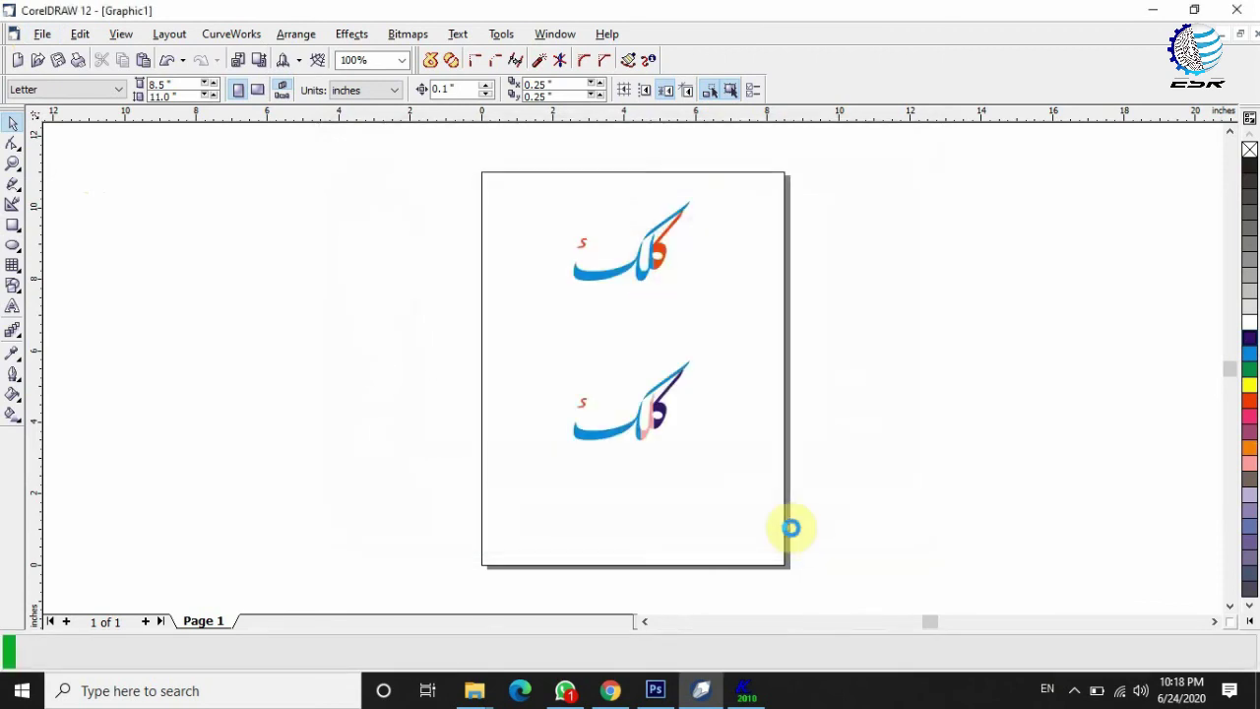
click(1152, 12)
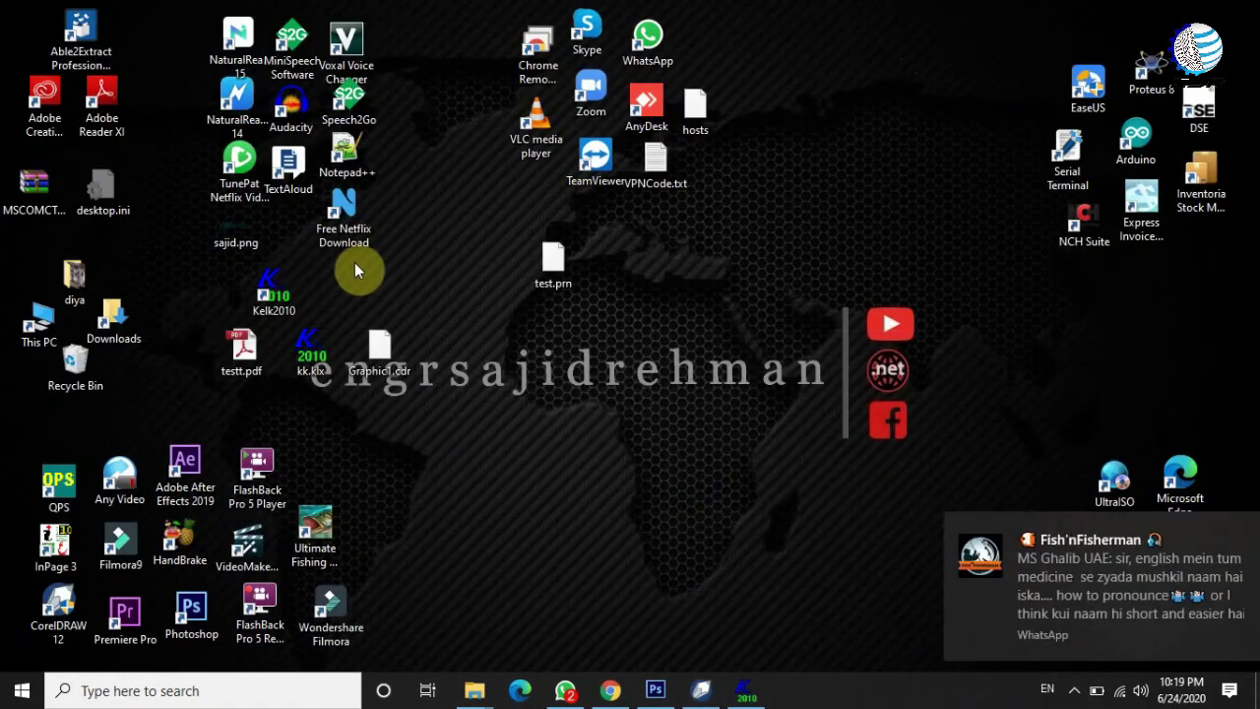
drag(380, 350, 495, 281)
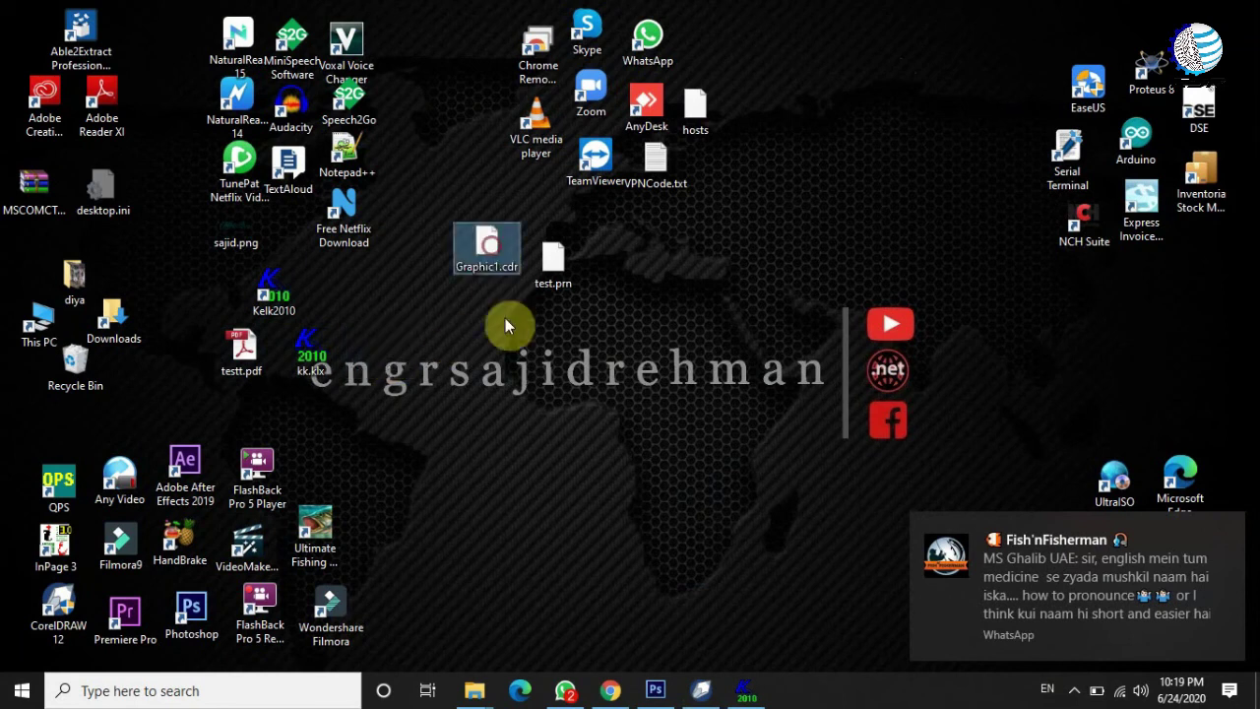